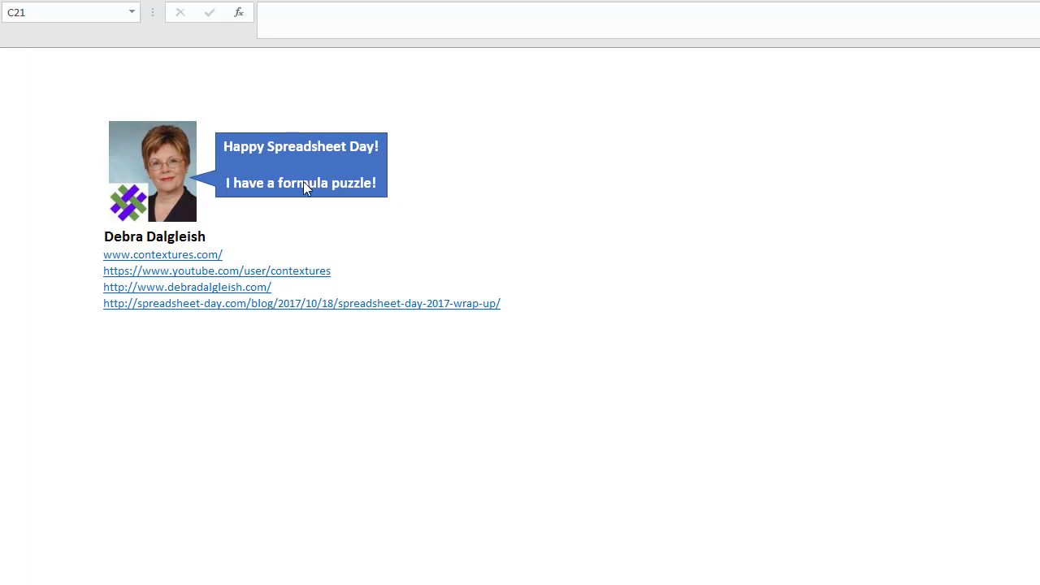
Step: Examine the puzzle sheet, comparing the customers and codes in columns A and B with the imported data in D2:D5
key("ctrl+Page_Down")
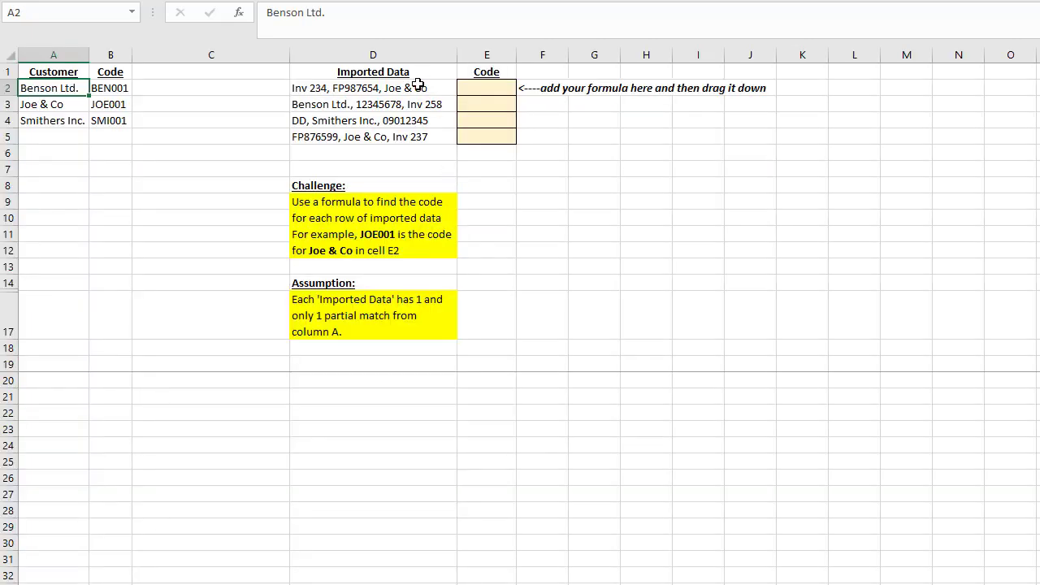
left_click_drag(398, 87, 399, 134)
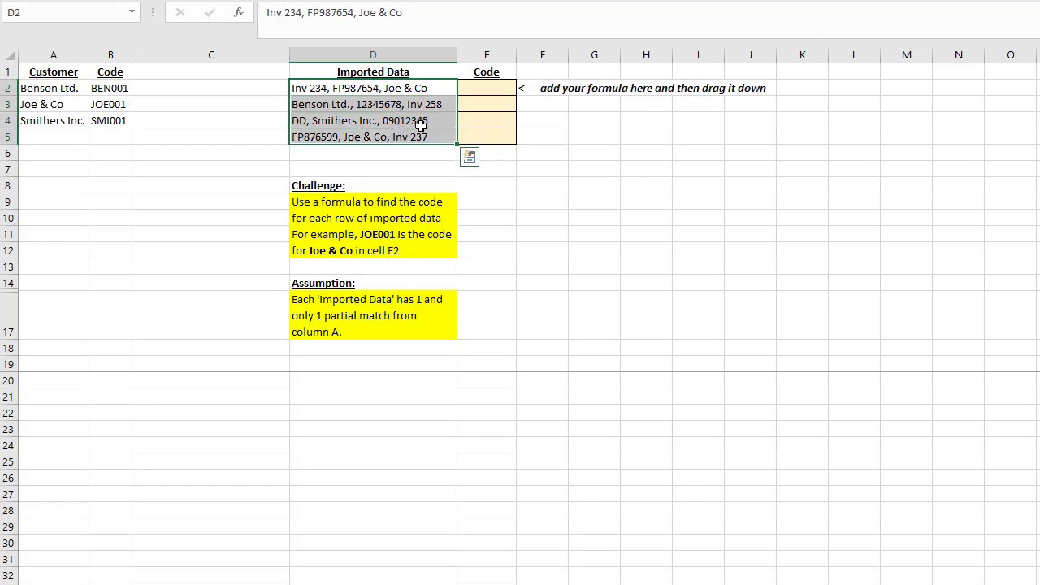
left_click(481, 88)
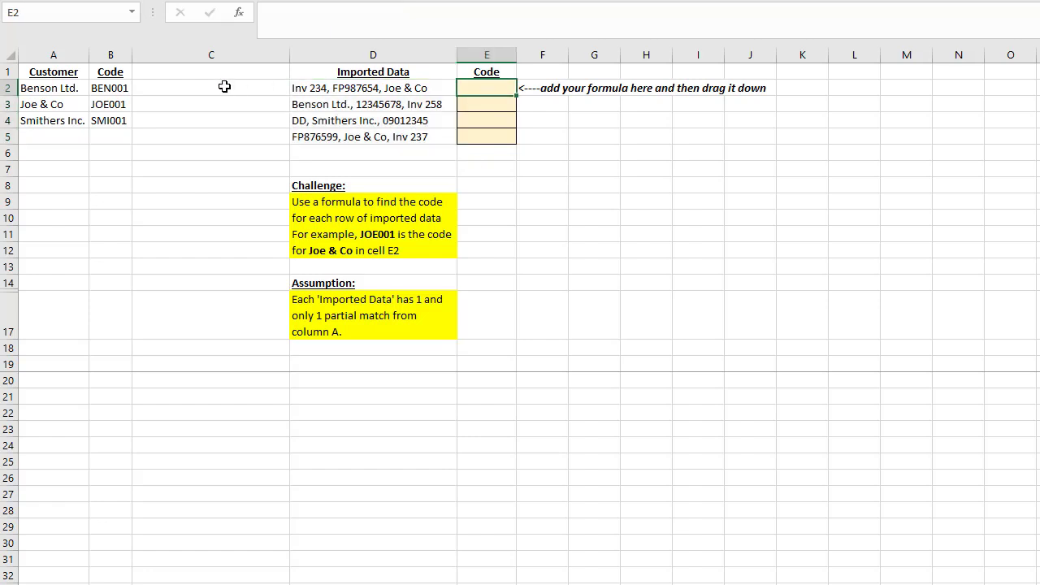
left_click(45, 86)
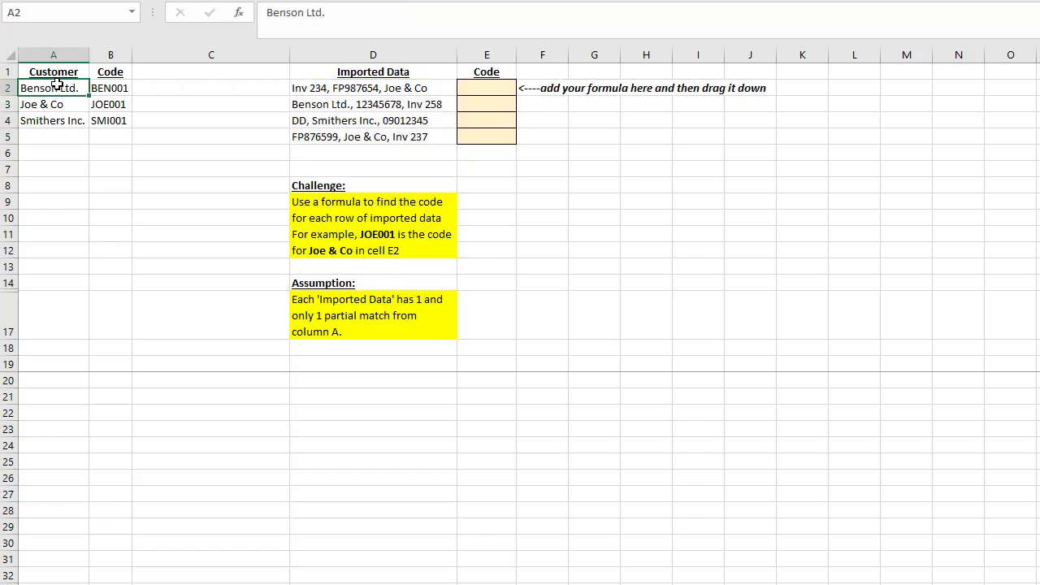
left_click(347, 87)
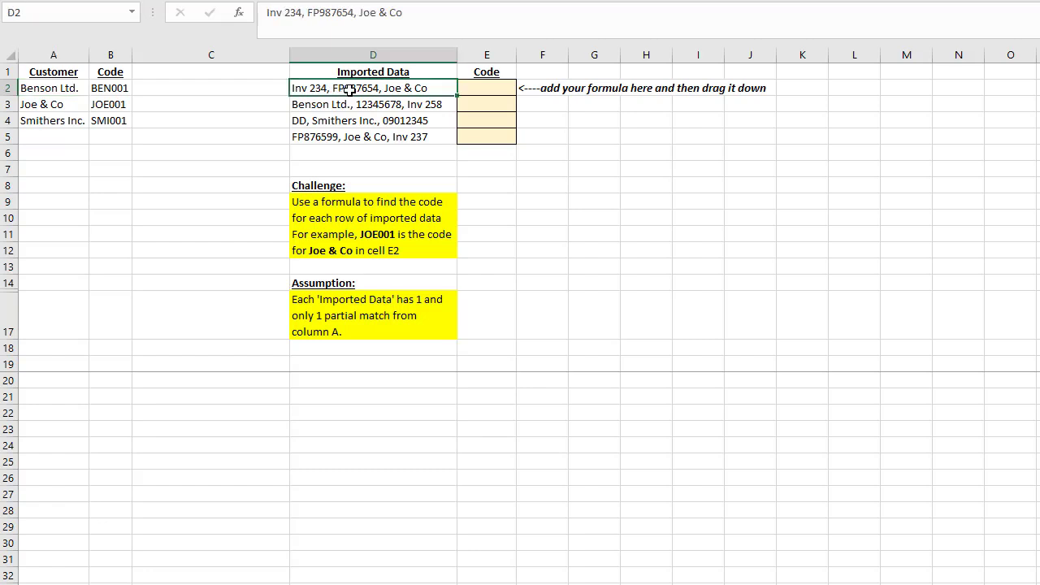
left_click(113, 87)
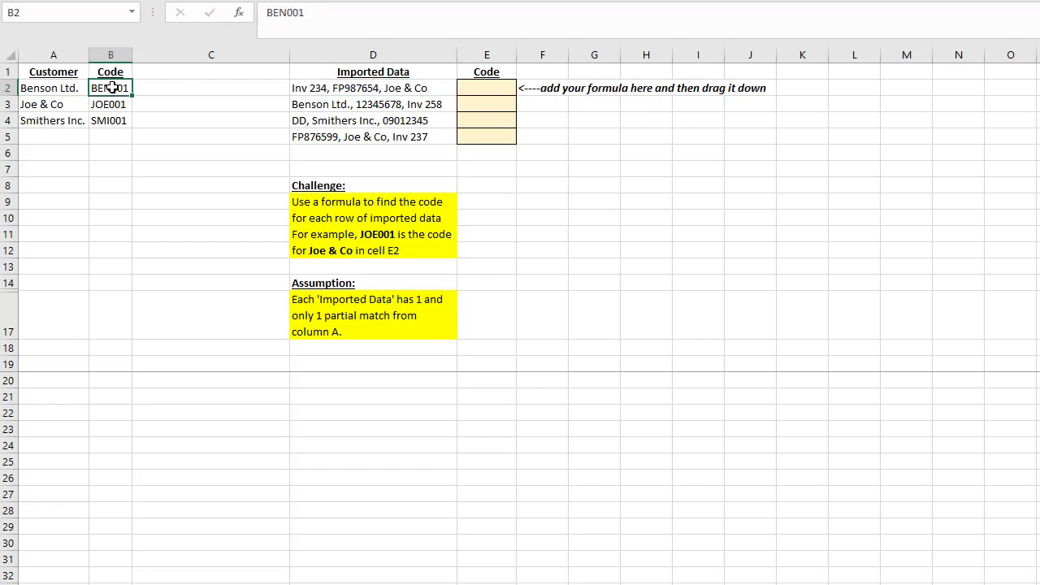
left_click(55, 101)
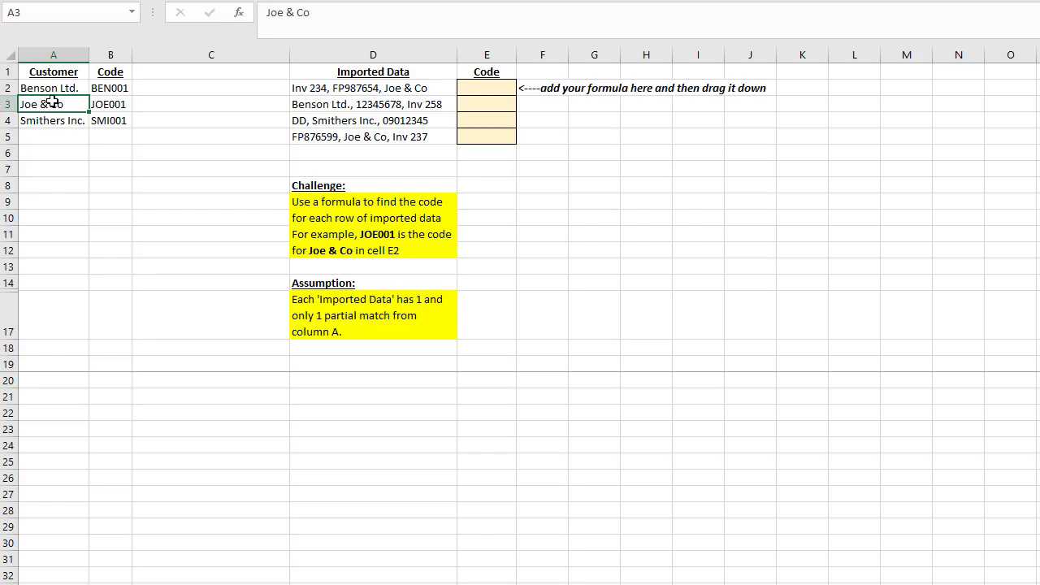
left_click(376, 87)
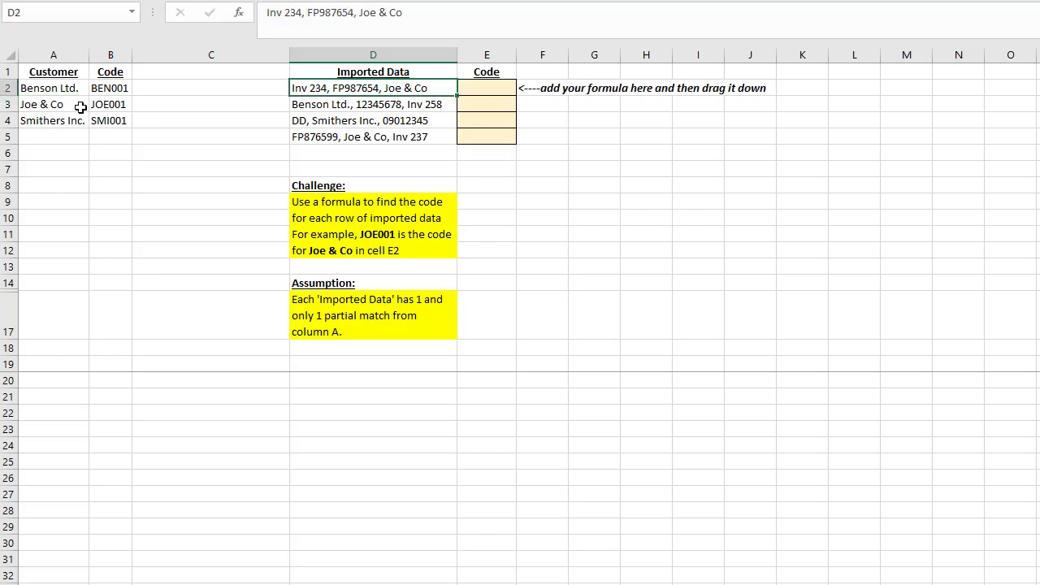
Step: Copy the Joe & Co code from B3 into E2 as the match for the first imported data row
left_click(57, 104)
left_click(106, 104)
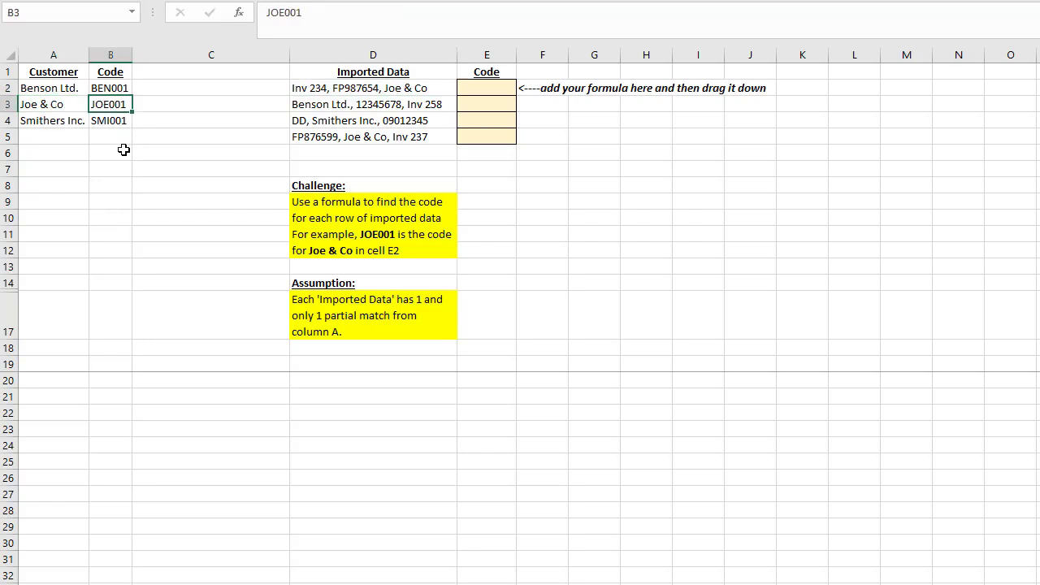
key("ctrl+c")
left_click(480, 91)
key("ctrl+v")
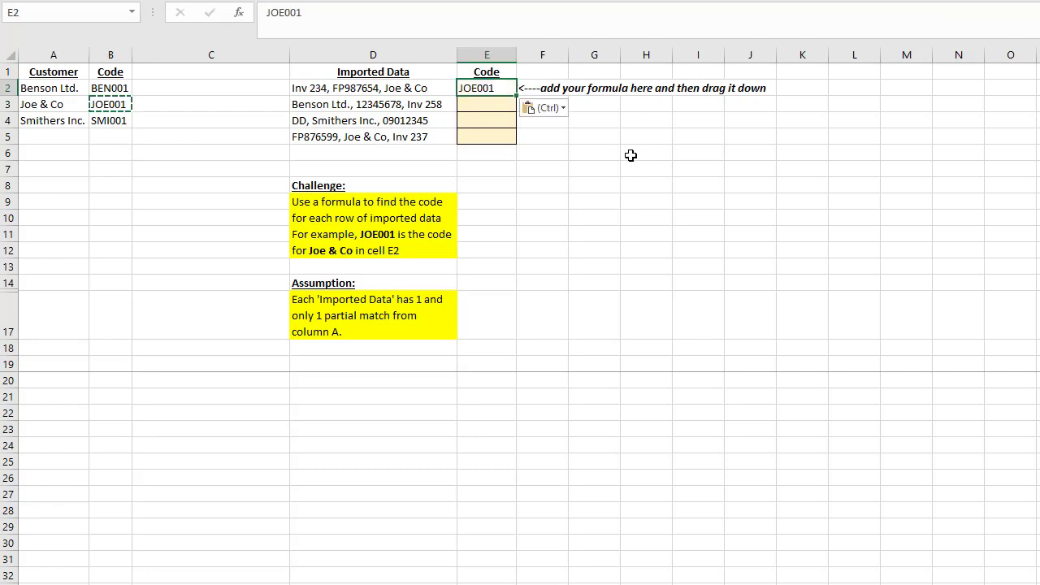
key("Escape")
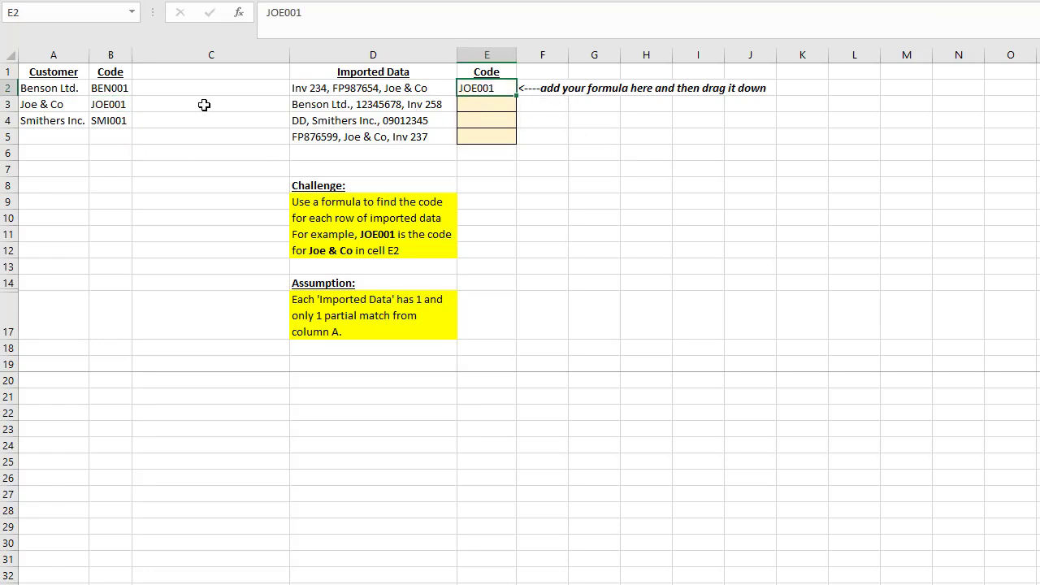
Step: Match Benson Ltd. to the imported data in D3 and copy its code from B2 into E3
left_click(49, 89)
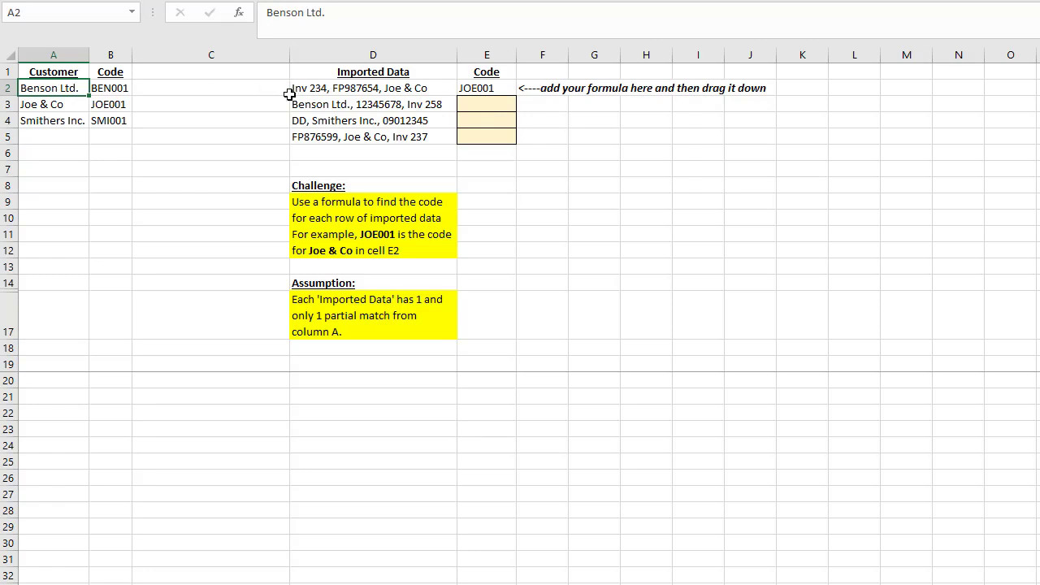
left_click(325, 106)
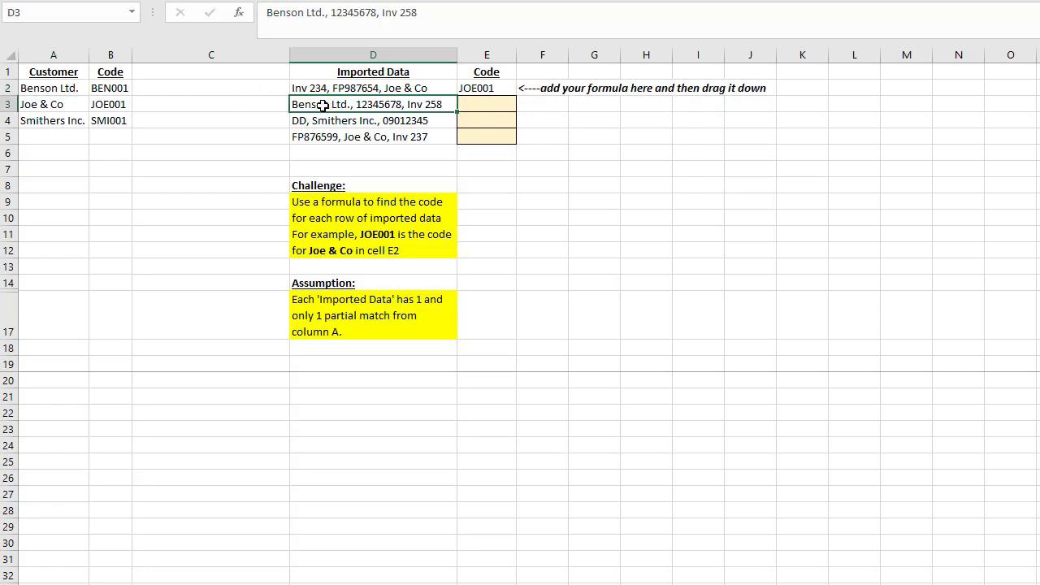
left_click(111, 90)
key("ctrl+c")
left_click(505, 107)
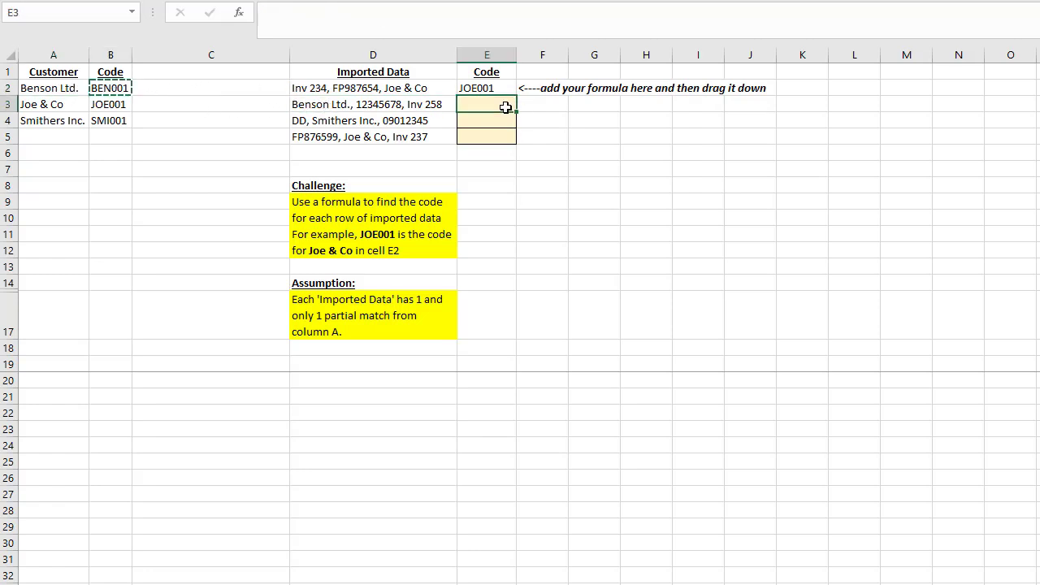
key("ctrl+v")
key("Escape")
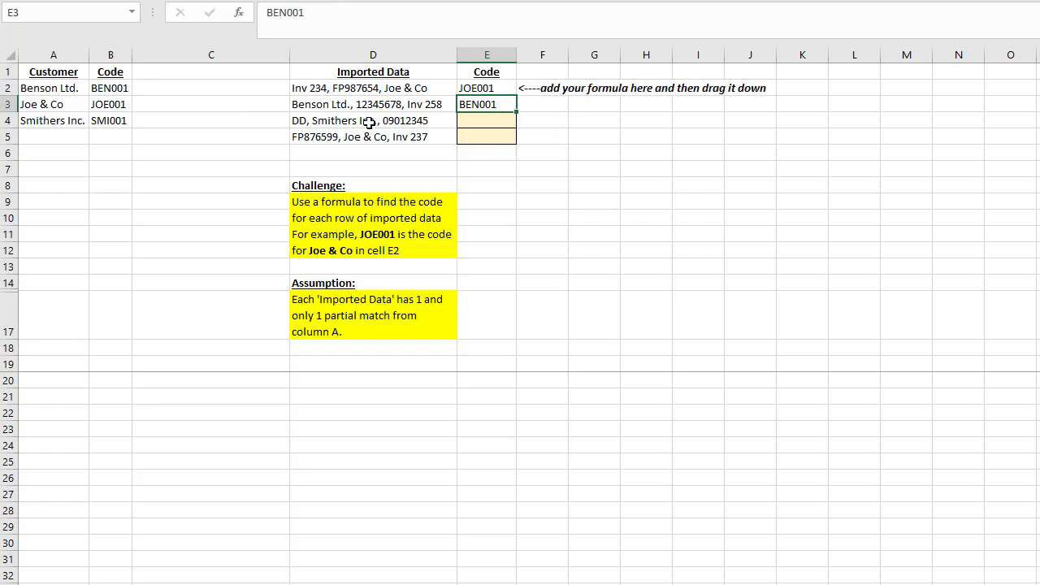
Step: Check each customer against the imported data in D4 and copy the Smithers Inc. code from B4 into E4
left_click(359, 122)
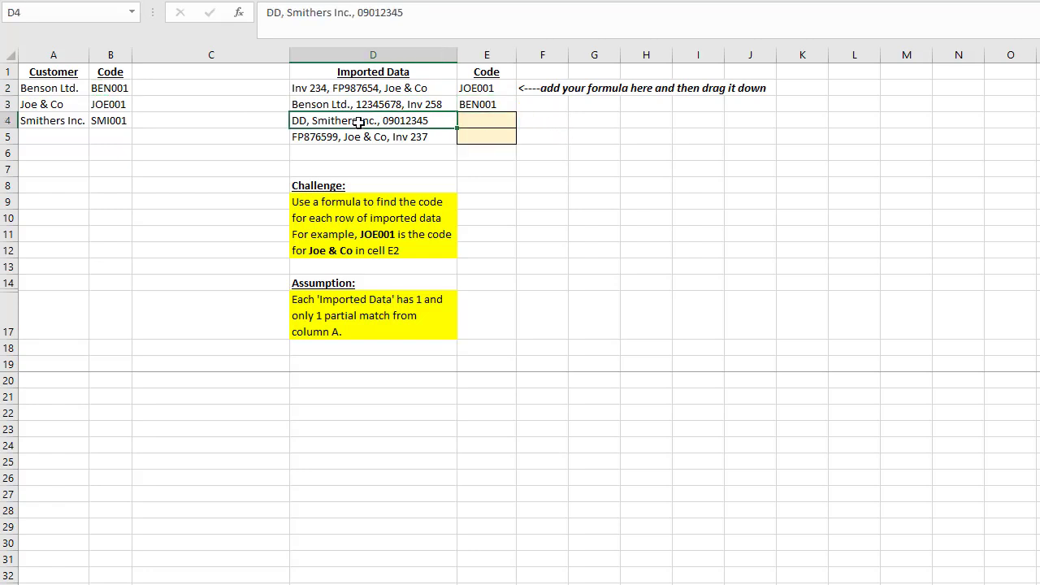
left_click(33, 89)
left_click(302, 116)
left_click(56, 104)
left_click(327, 120)
left_click(63, 121)
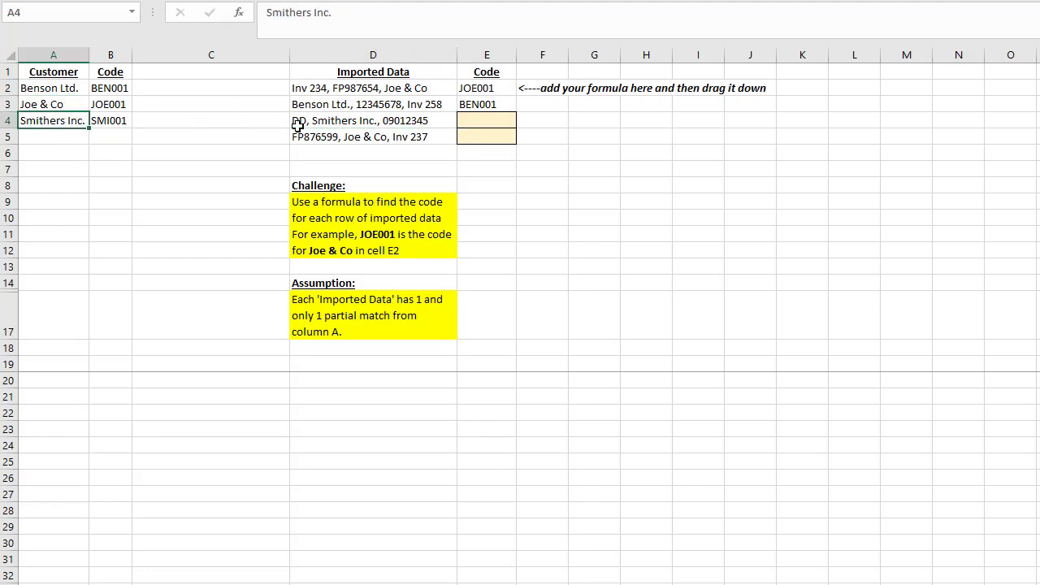
left_click(330, 122)
left_click(118, 121)
key("ctrl+c")
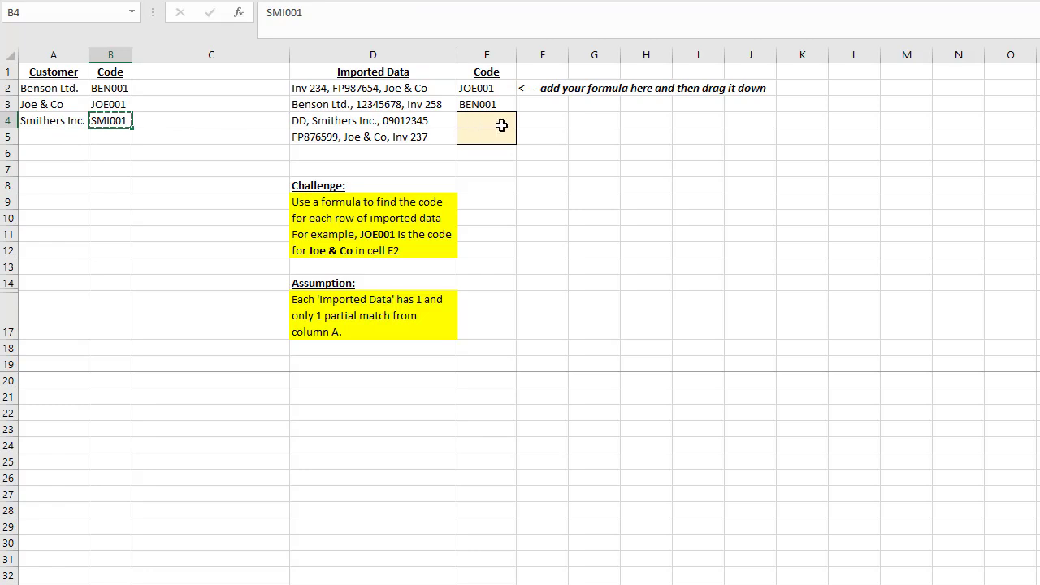
left_click(502, 123)
key("ctrl+v")
Step: Copy the Joe & Co code from B3 into E5 as the match for the imported data in D5
left_click(375, 139)
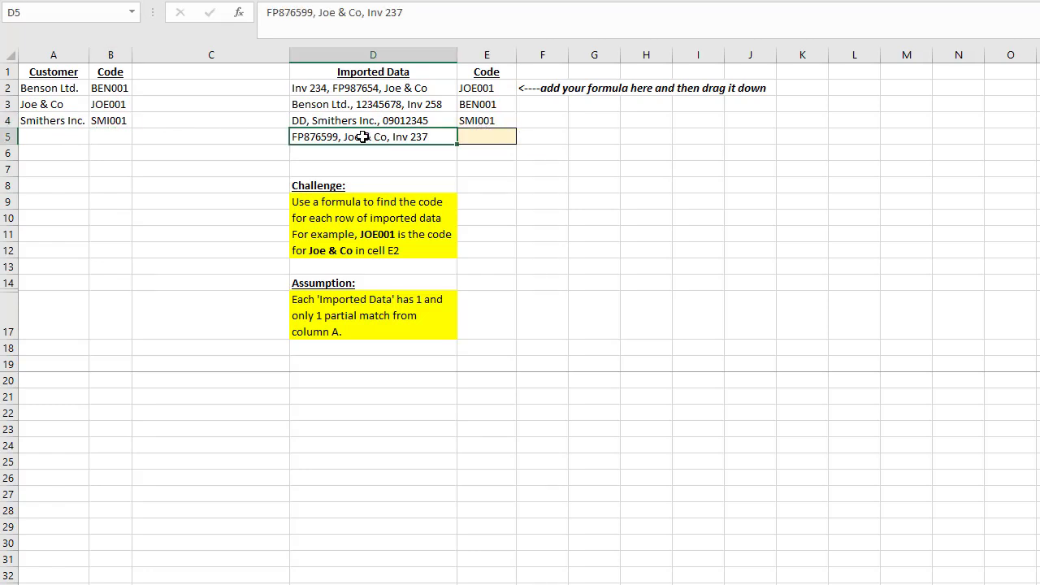
left_click(100, 103)
key("ctrl+c")
left_click(472, 137)
key("ctrl+v")
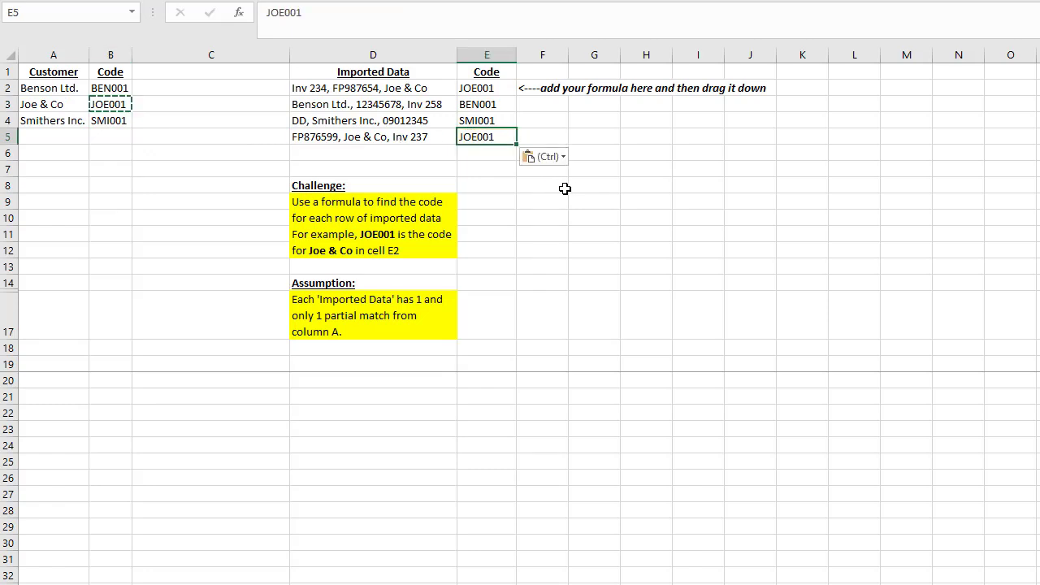
key("Escape")
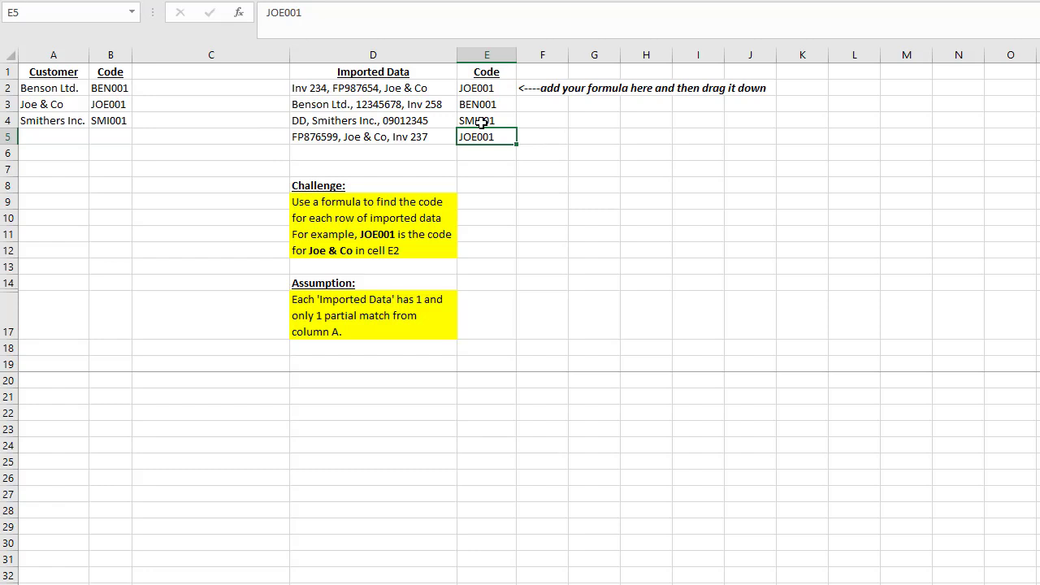
left_click(495, 165)
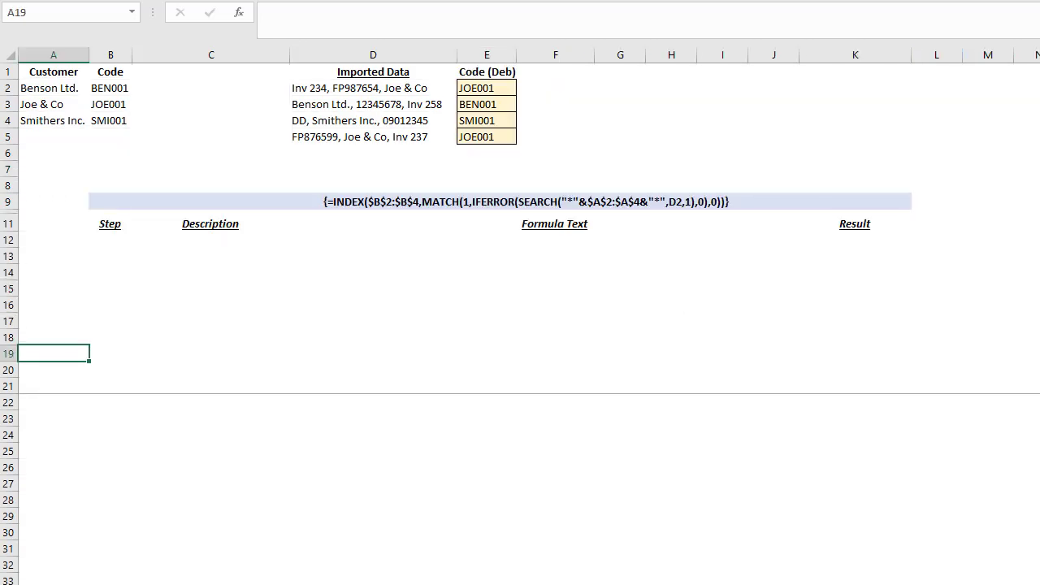
Step: Examine the solution formula in E2 and the Step 1 inputs: customers A2:A4 and imported data D2
left_click(482, 90)
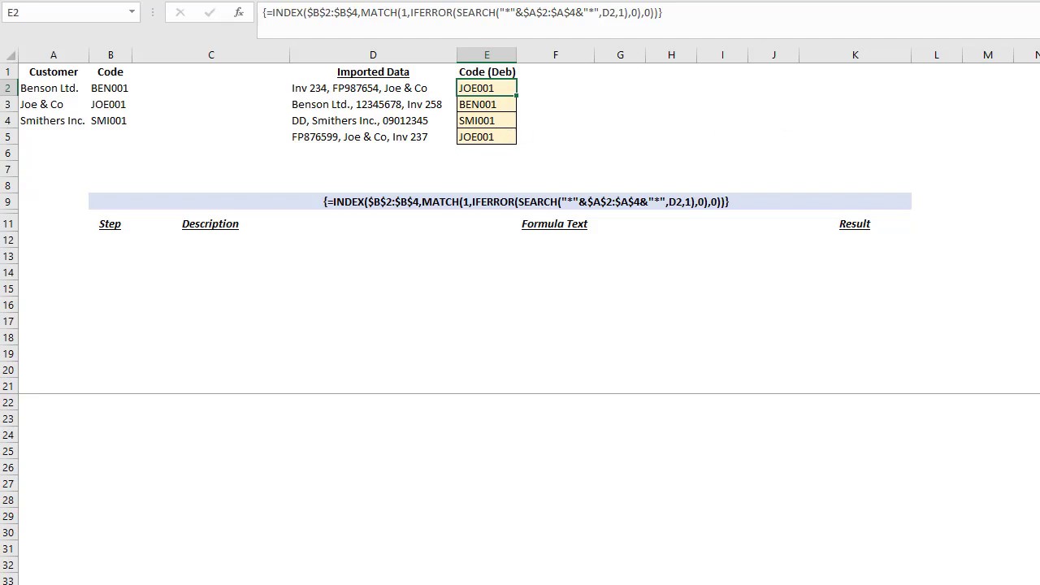
left_click(51, 242)
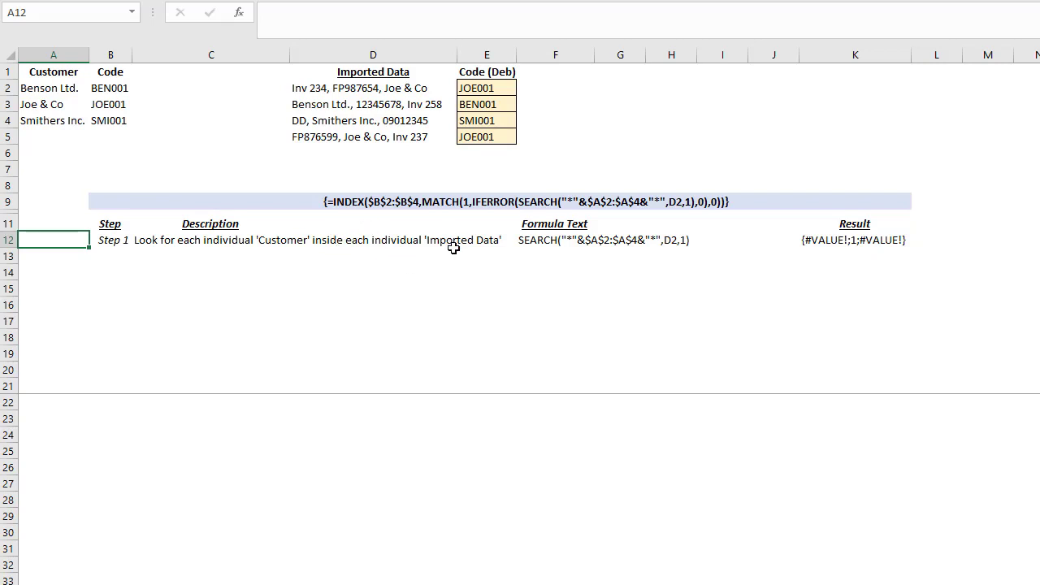
left_click(52, 89)
left_click(49, 104)
left_click(46, 122)
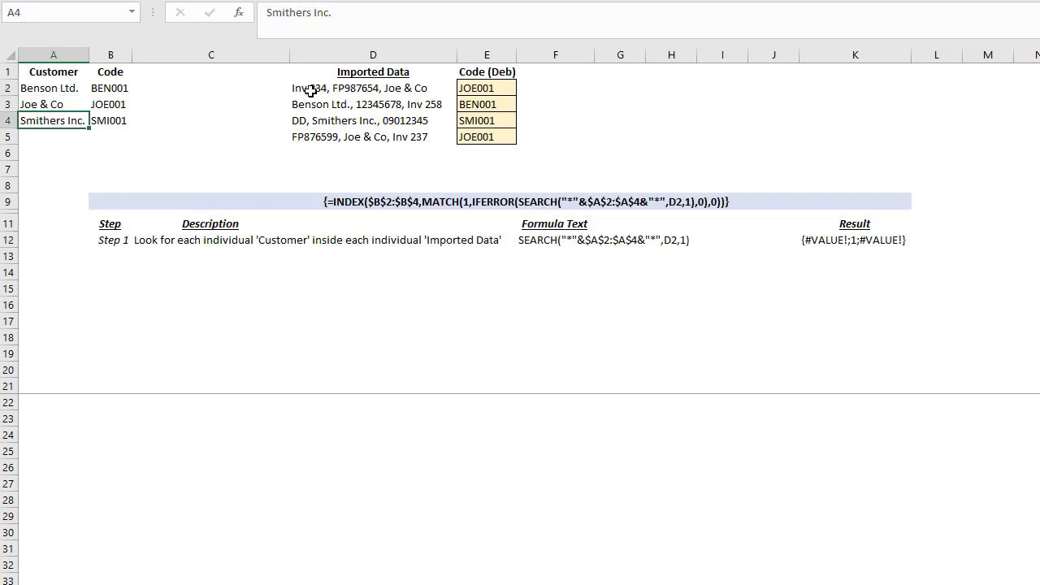
left_click(373, 88)
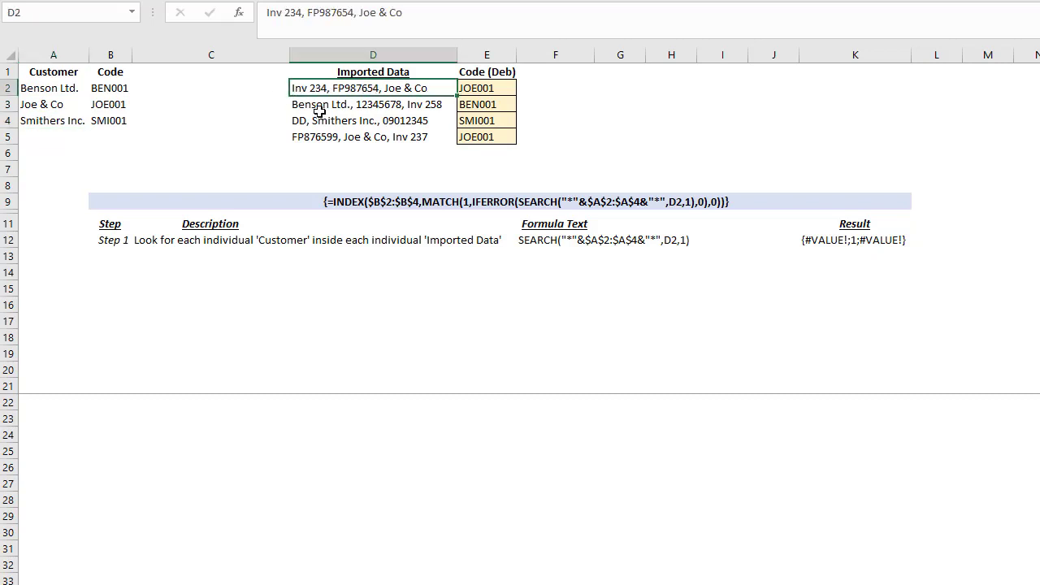
Step: Evaluate the SEARCH("*"&$A$2:$A$4&"*",D2,1) part inside the E2 formula to inspect its array, and cancel the edit
left_click(491, 87)
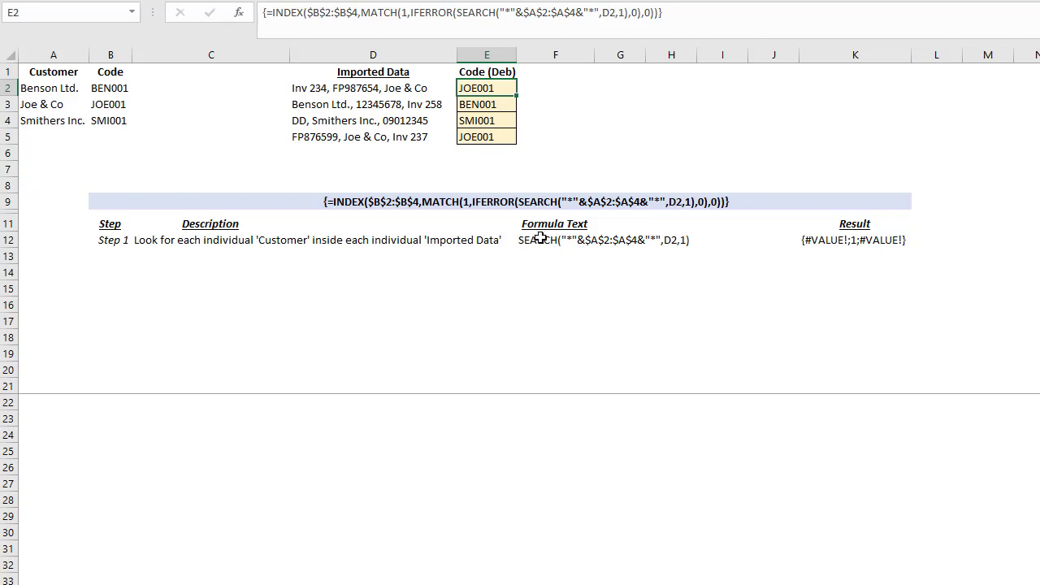
left_click(459, 13)
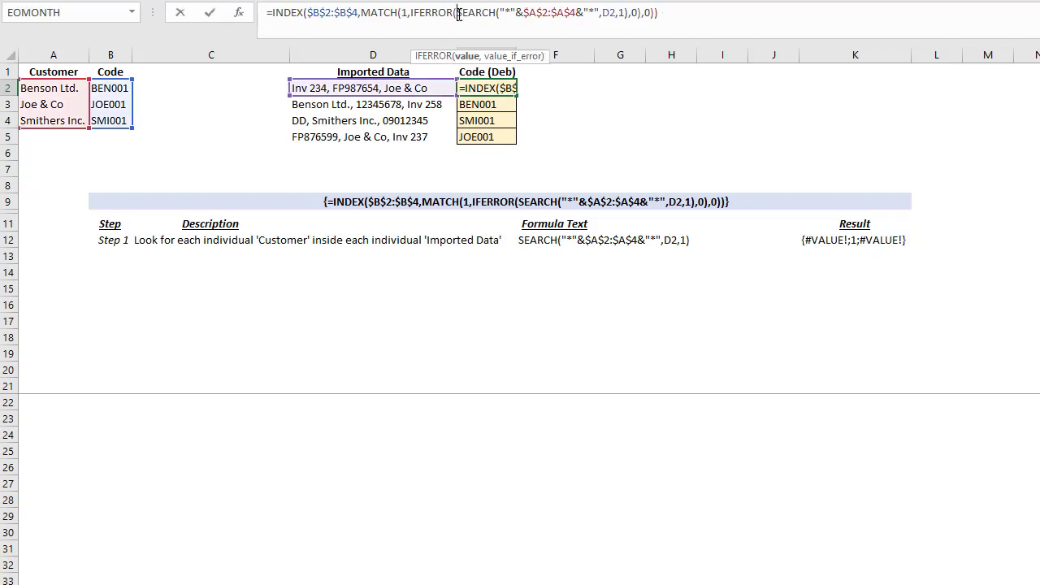
left_click(467, 56)
key("F9")
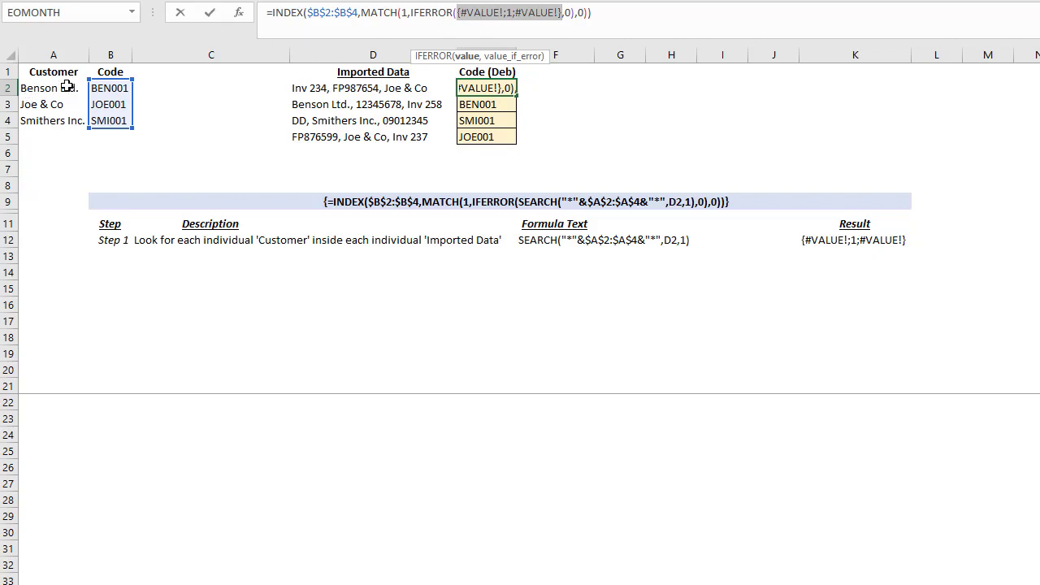
left_click(475, 13)
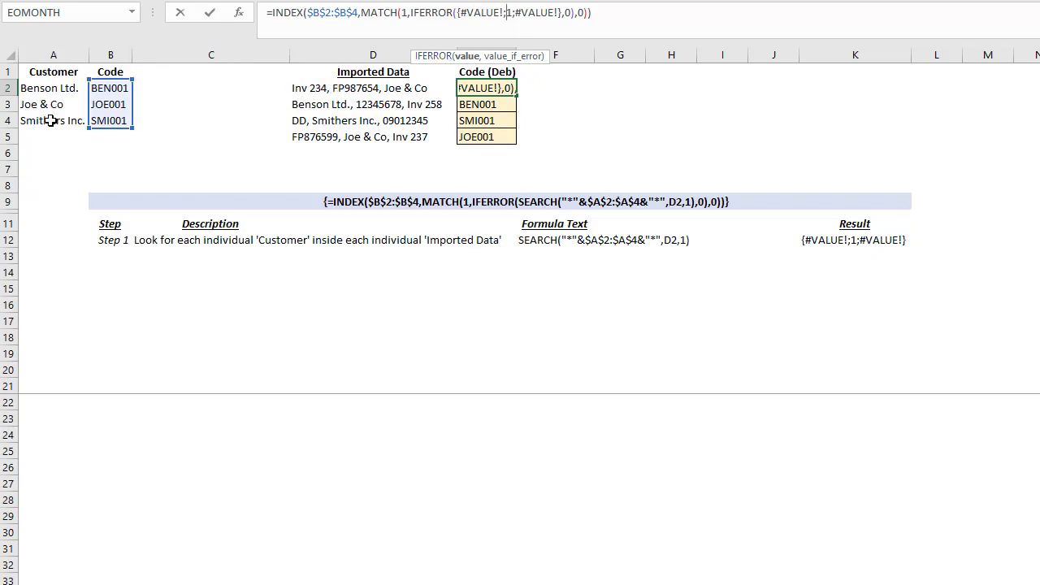
key("Escape")
Step: Examine the imported data in D2, the E2 formula, the Step 1 result in K12 and the Step 2 description in C13
left_click(354, 88)
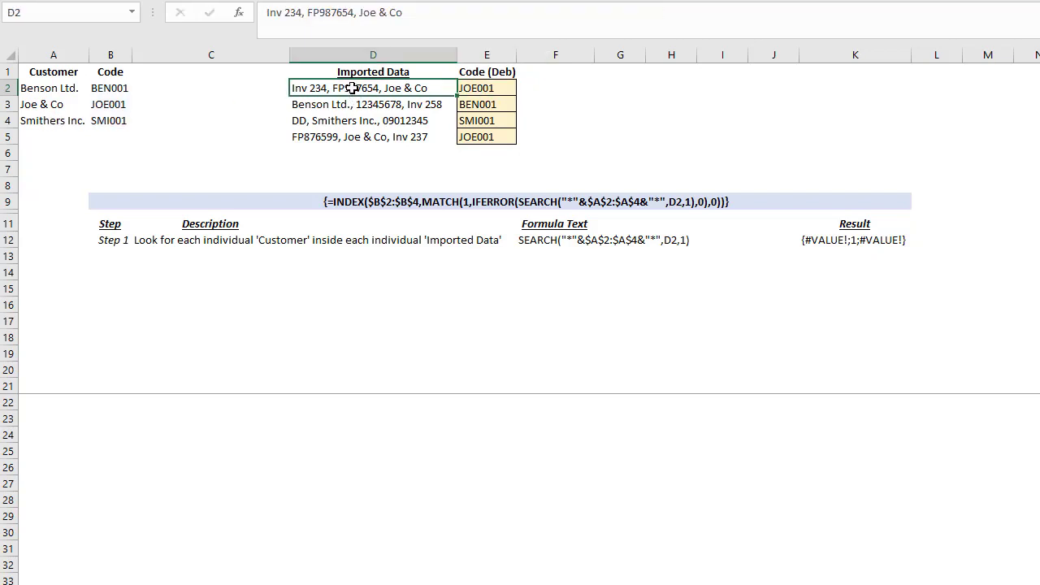
left_click(479, 88)
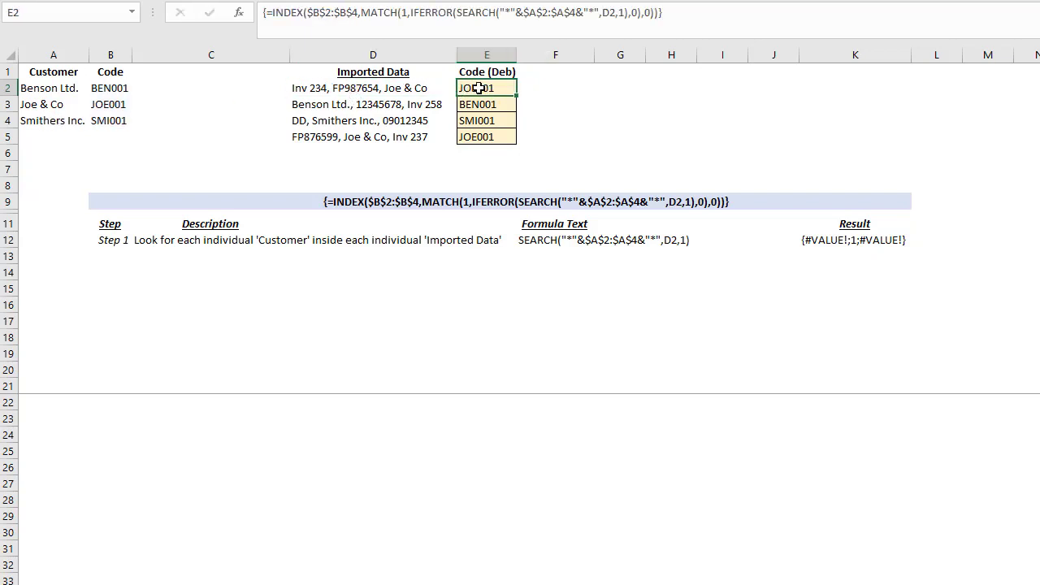
left_click(853, 242)
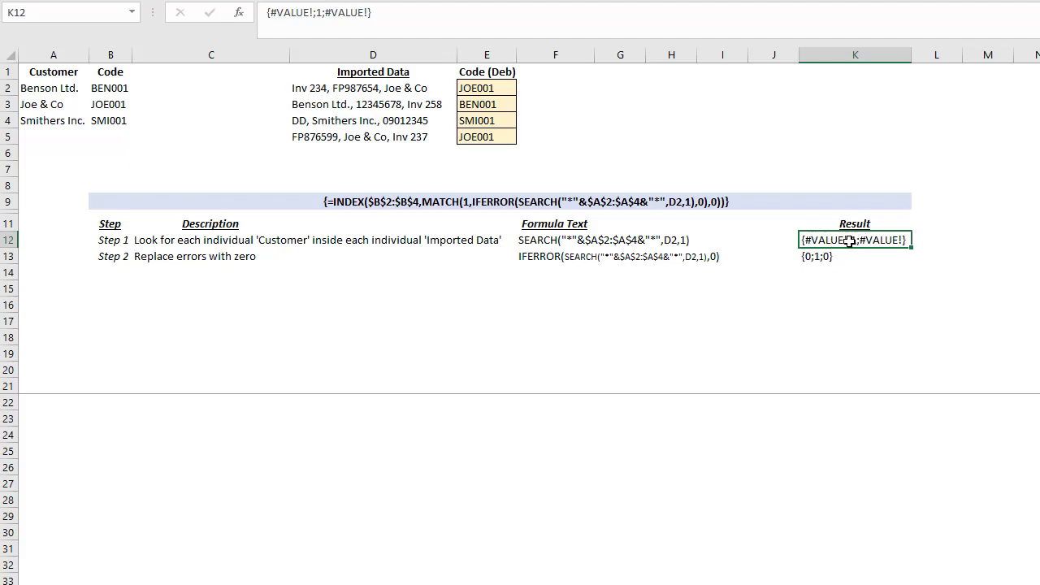
left_click(165, 255)
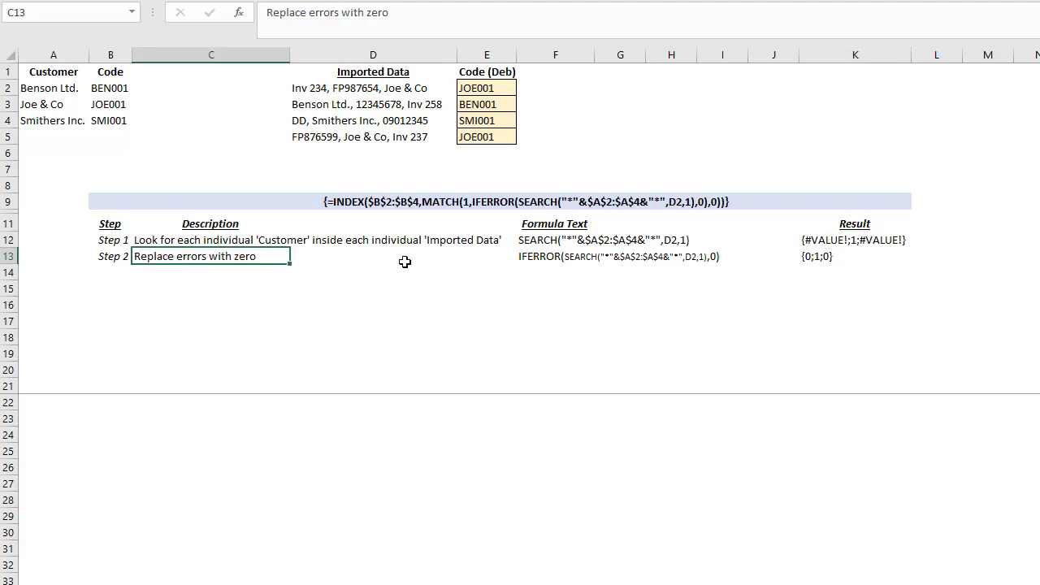
Step: Evaluate the IFERROR part used as MATCH's lookup array inside the E2 formula to inspect its array, and cancel the edit
left_click(467, 91)
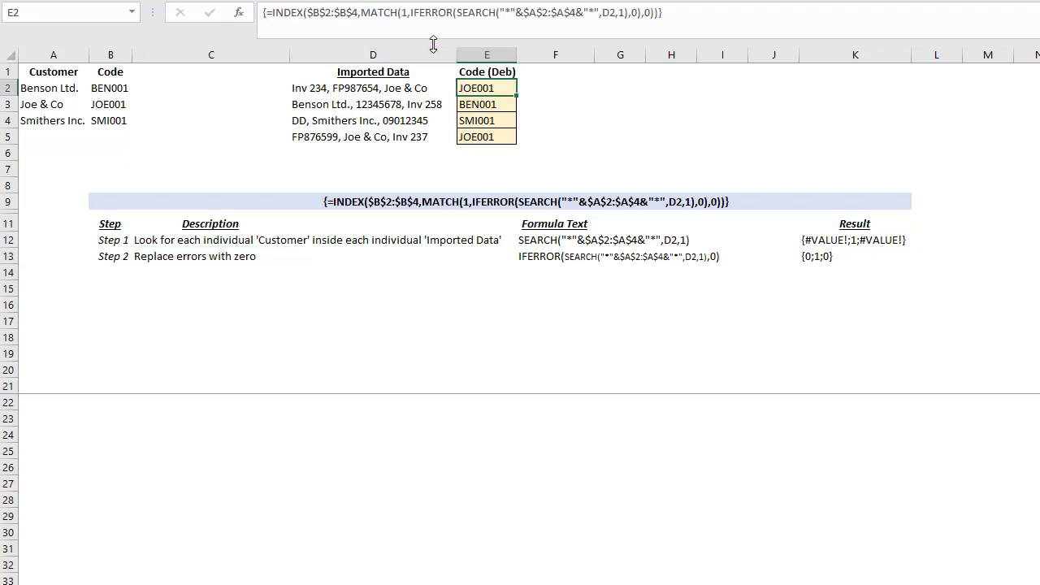
left_click(413, 14)
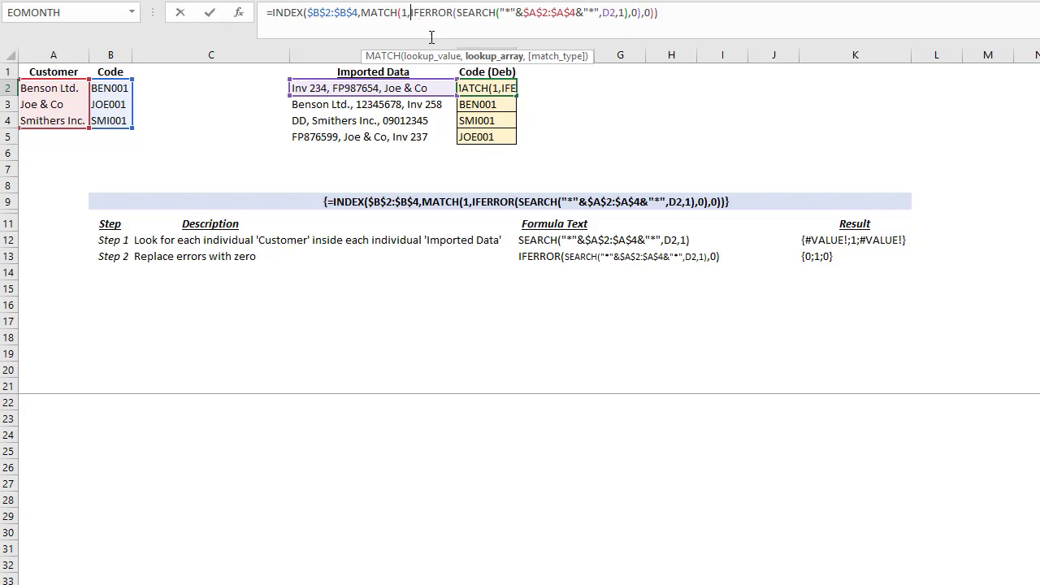
left_click(474, 57)
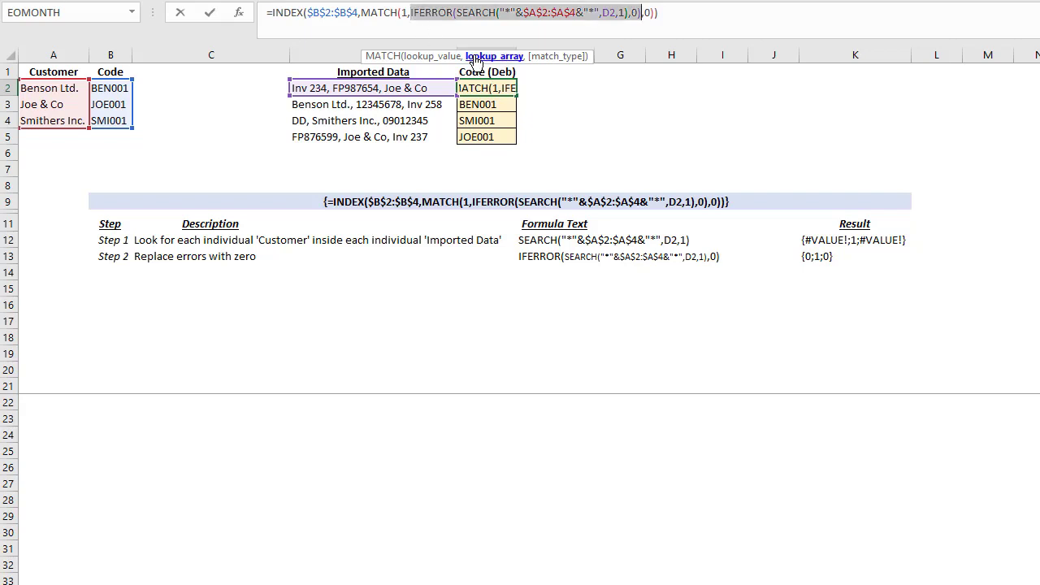
key("F9")
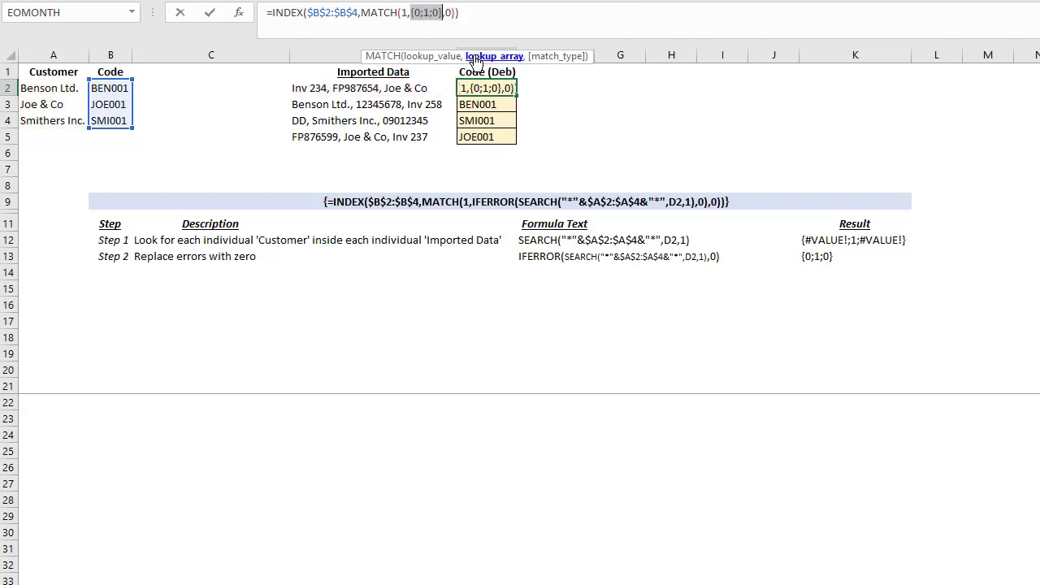
key("Escape")
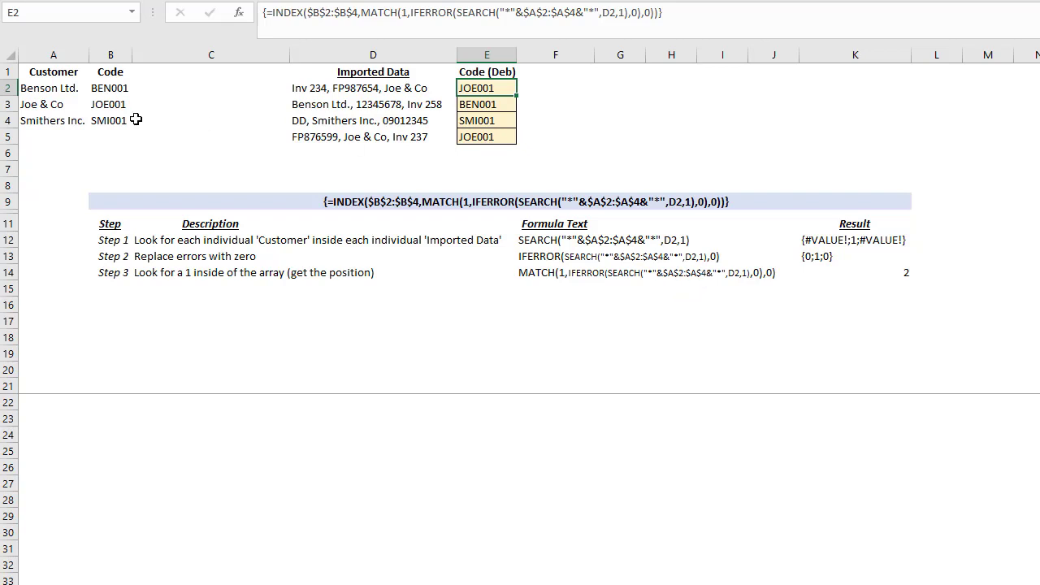
Step: Examine the customer list A2:A4 in relation to the Step 3 MATCH position
left_click_drag(39, 87, 35, 119)
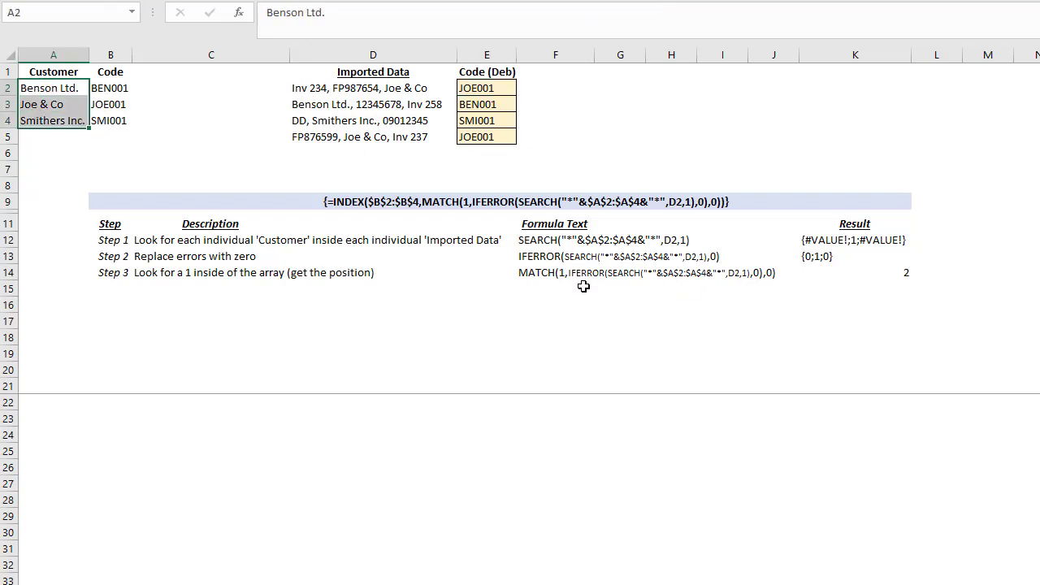
left_click(588, 308)
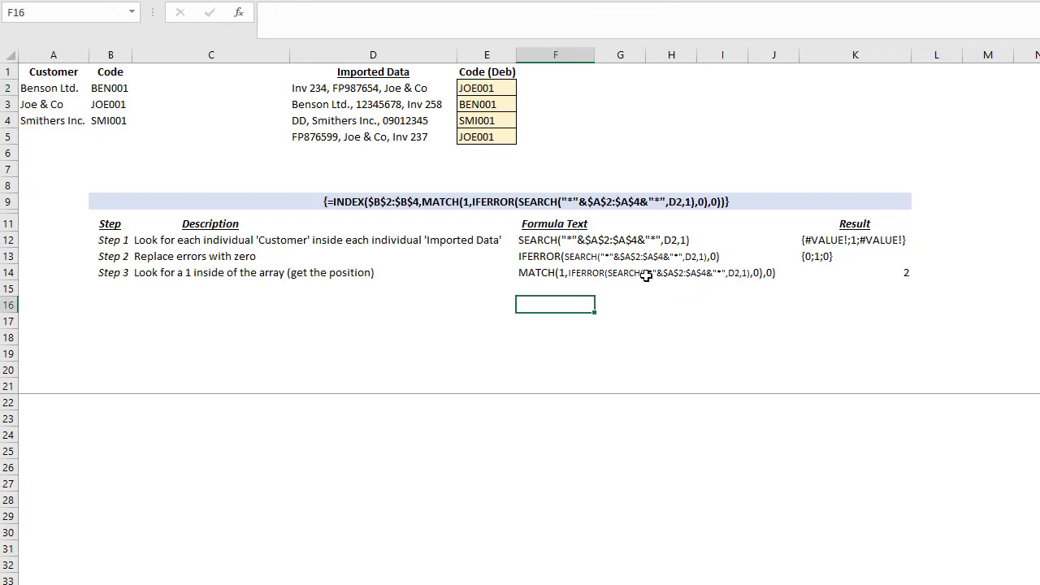
left_click(52, 92)
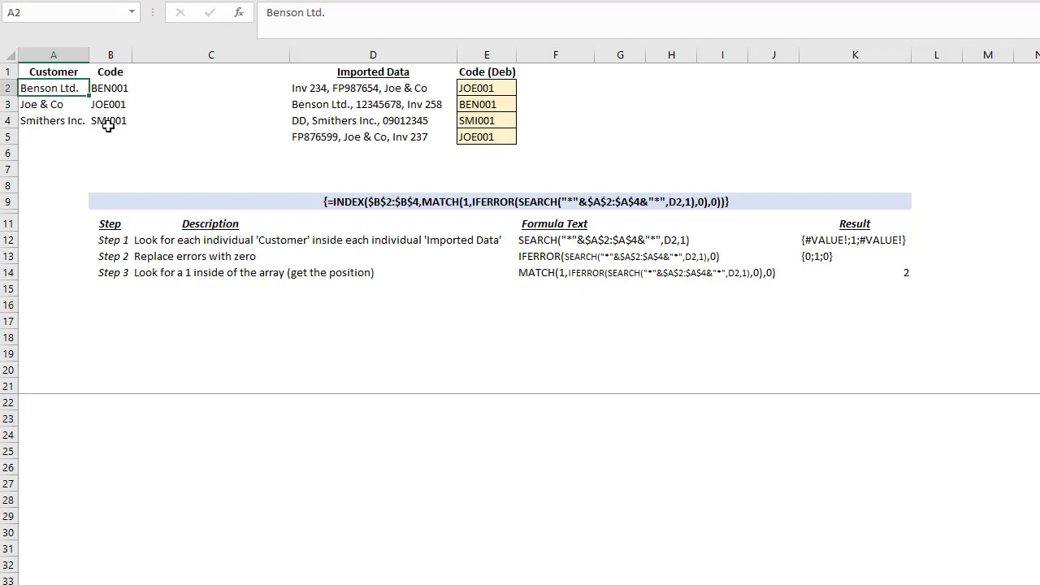
Step: Copy the Joe & Co customer name from A3 into A2 and A4 to test duplicate matches
left_click(70, 103)
key("ctrl+c")
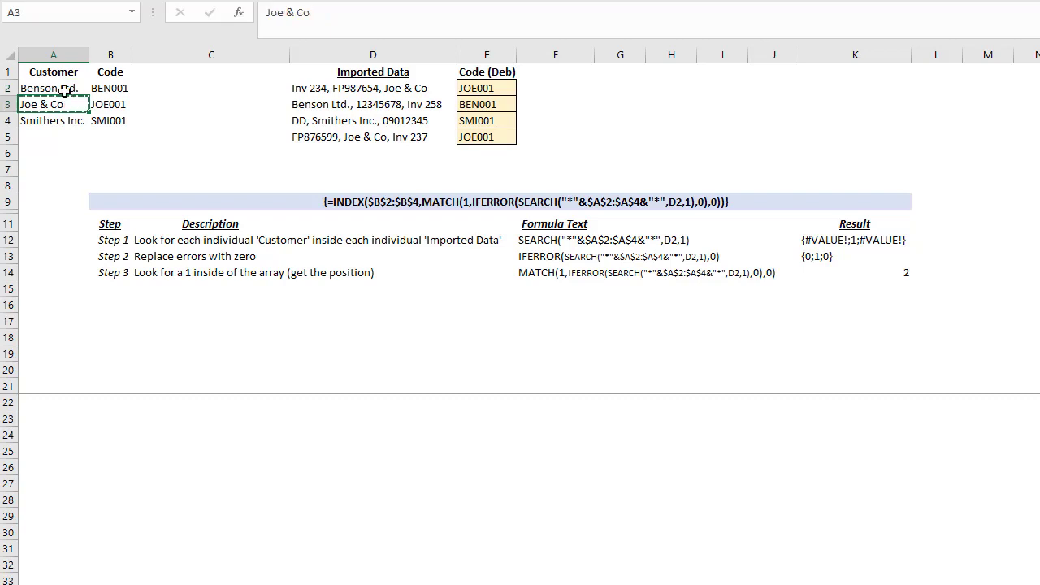
left_click(58, 88)
key("ctrl+v")
left_click(69, 122)
key("ctrl+v")
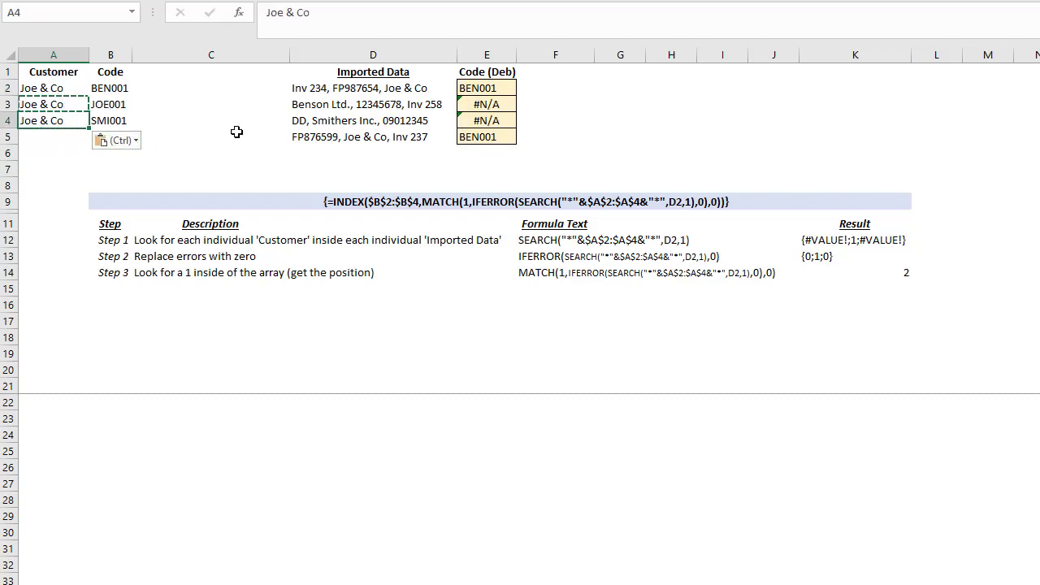
Step: Evaluate the SEARCH part of the E2 formula with the duplicated Joe & Co customers, and cancel the edit
left_click(476, 88)
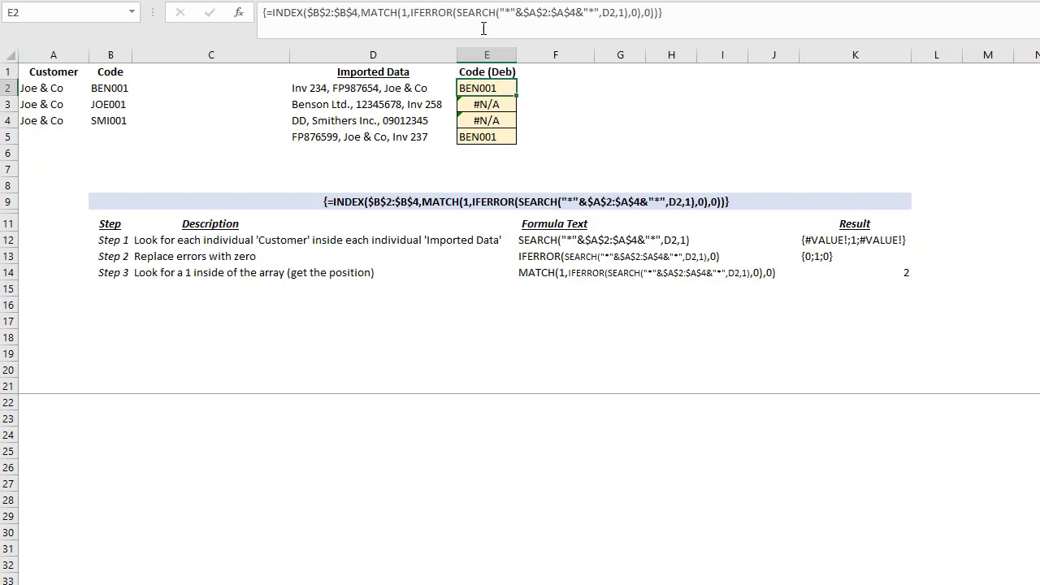
left_click(459, 13)
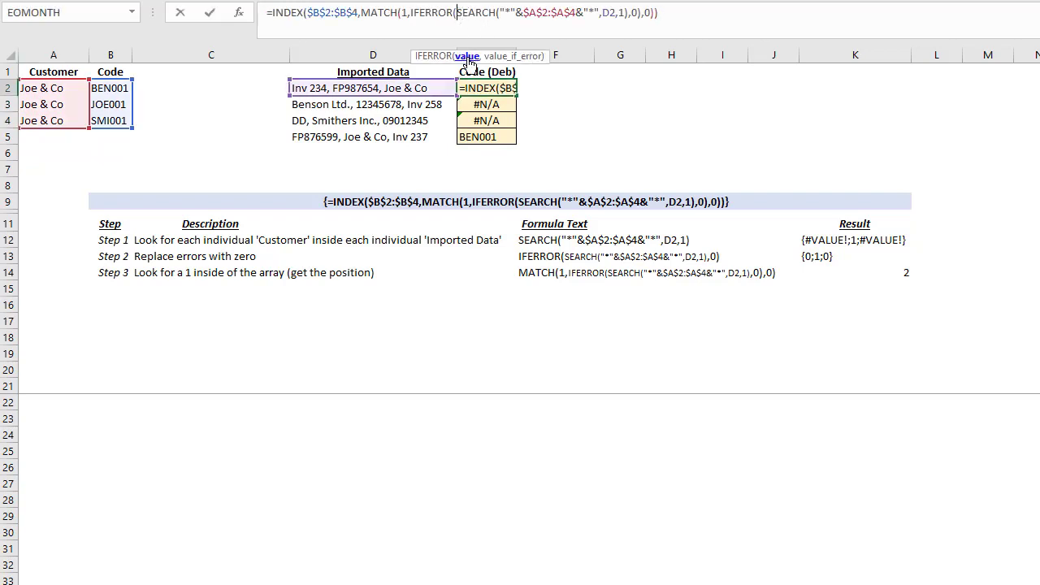
left_click(468, 56)
key("F9")
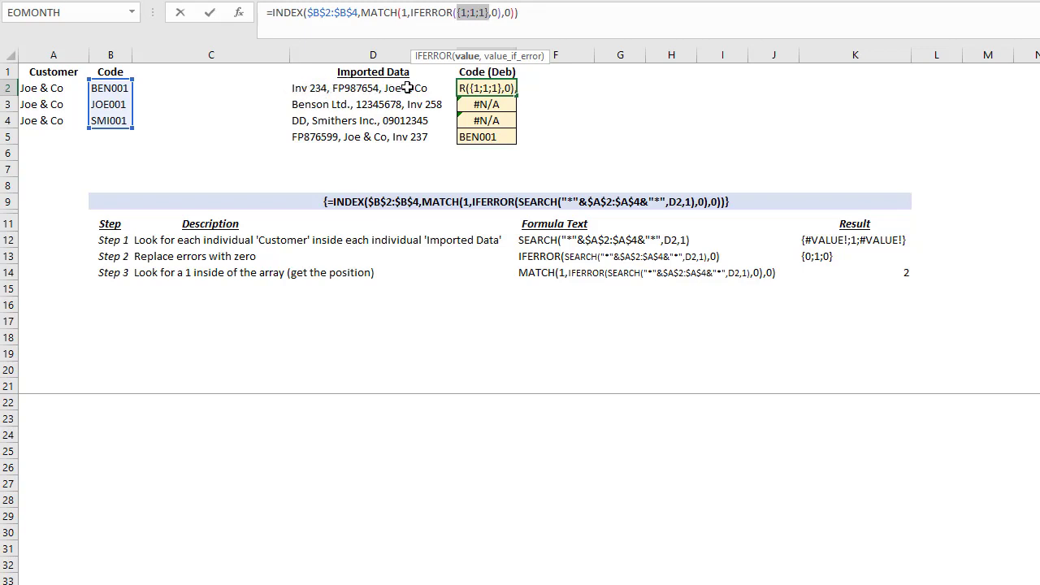
key("Escape")
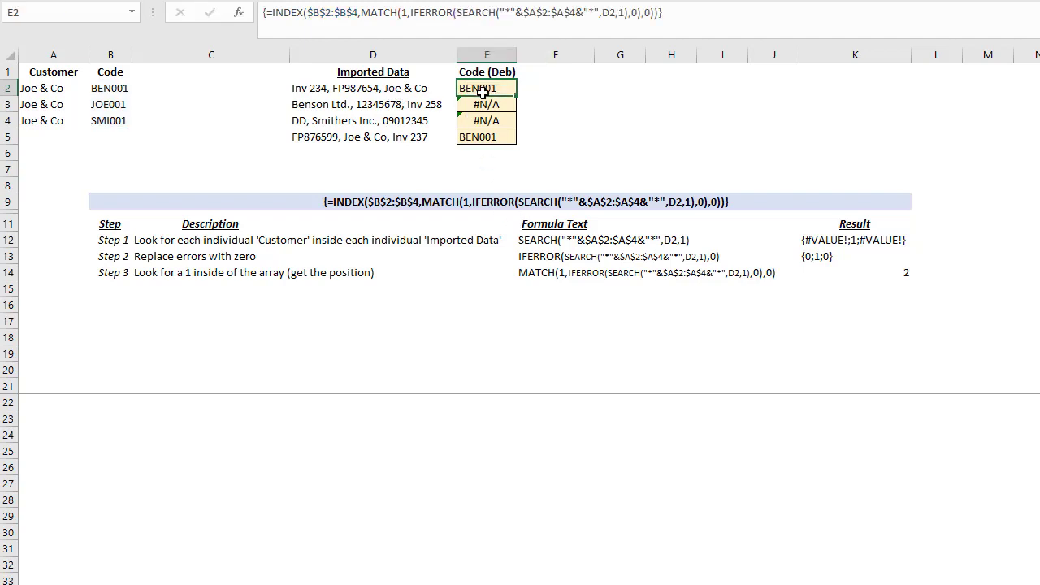
Step: Leave the E2 formula unedited and undo the Joe & Co pastes in A4 and A2
left_click(501, 16)
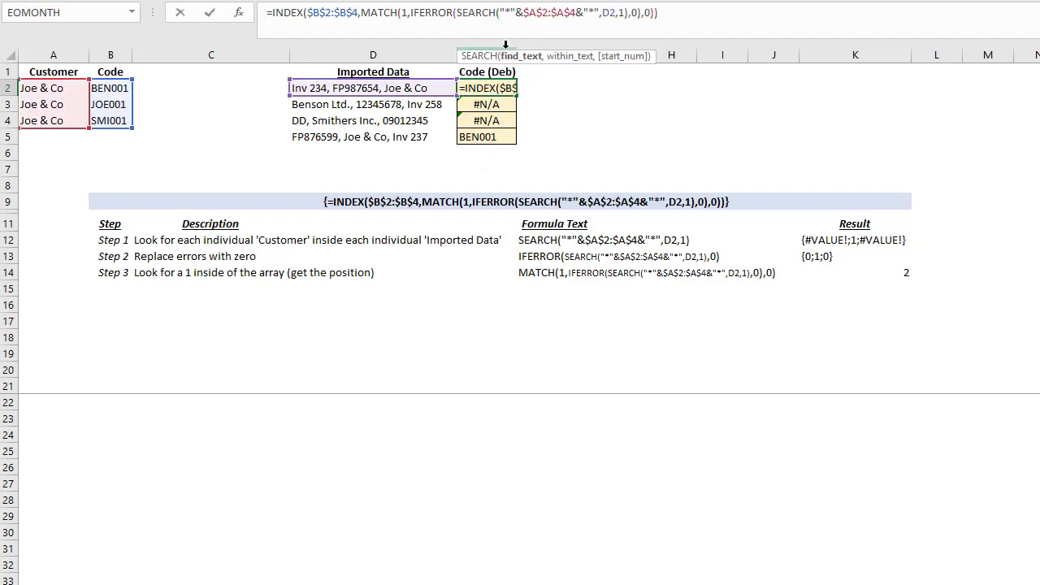
key("Escape")
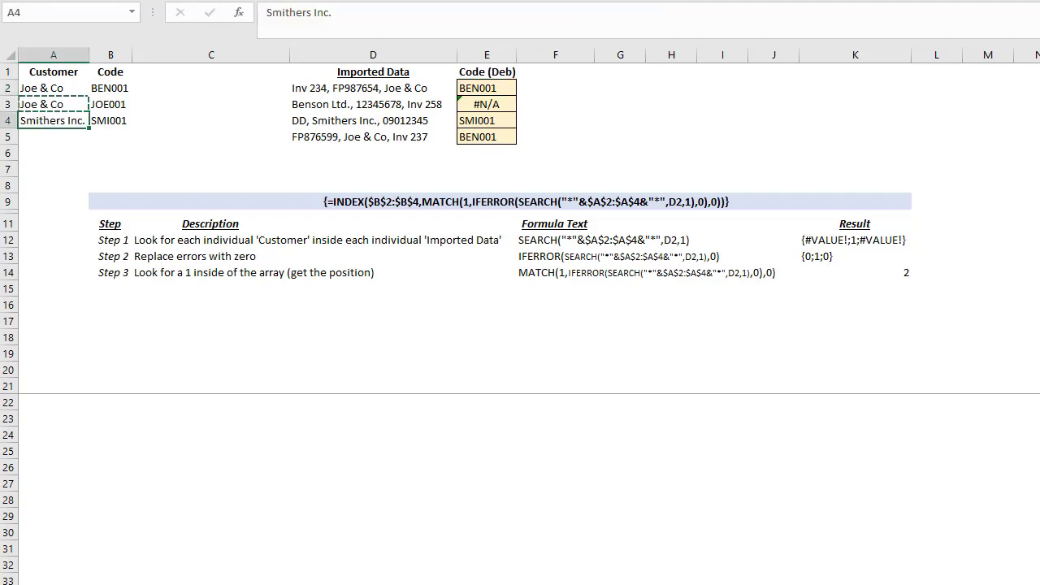
key("ctrl+z")
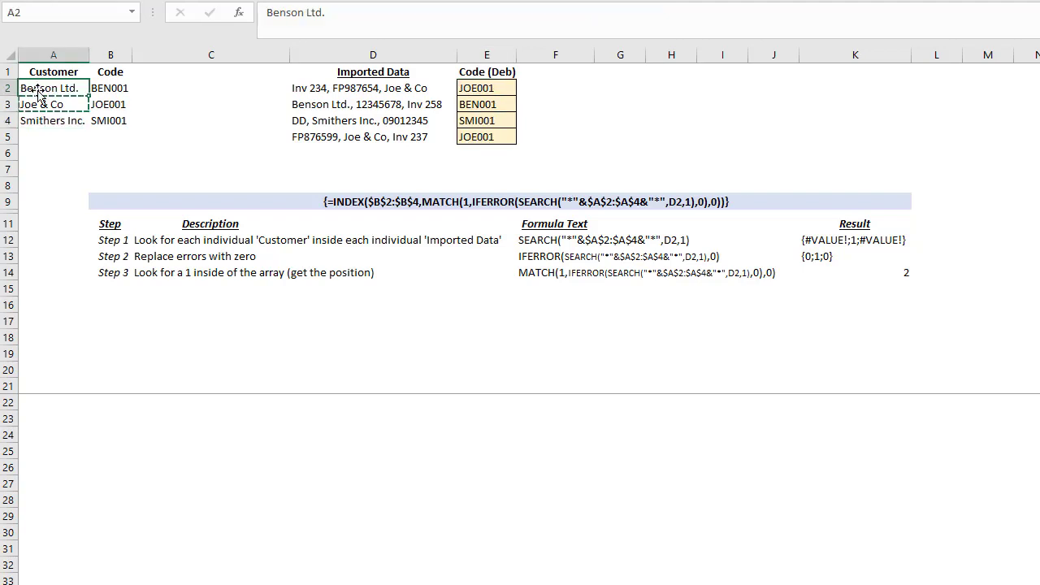
Step: Remove the "*"& and &"*" wildcards around $A$2:$A$4 in the SEARCH part of the E2 formula
left_click(502, 87)
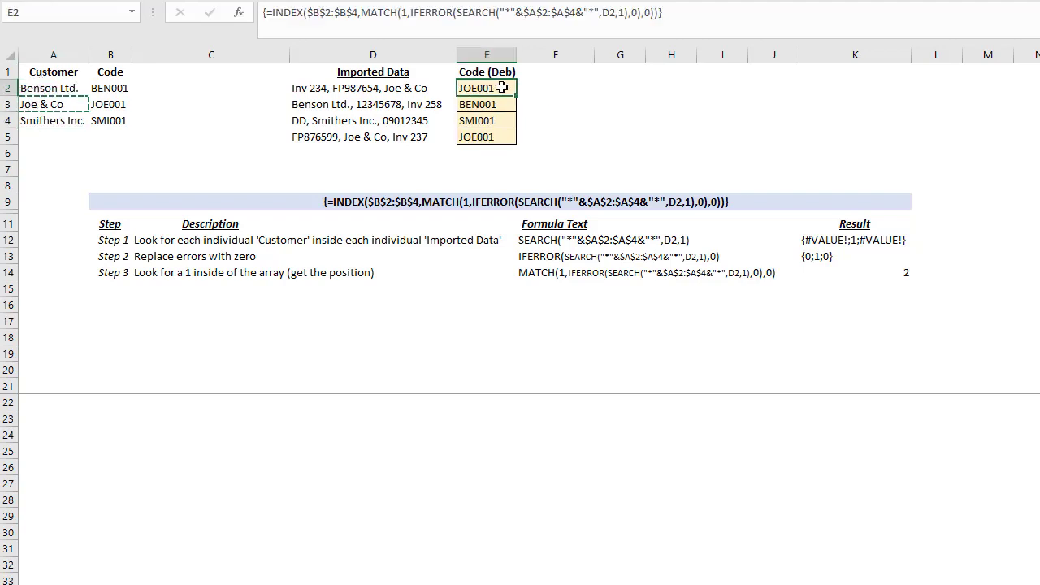
left_click(502, 12)
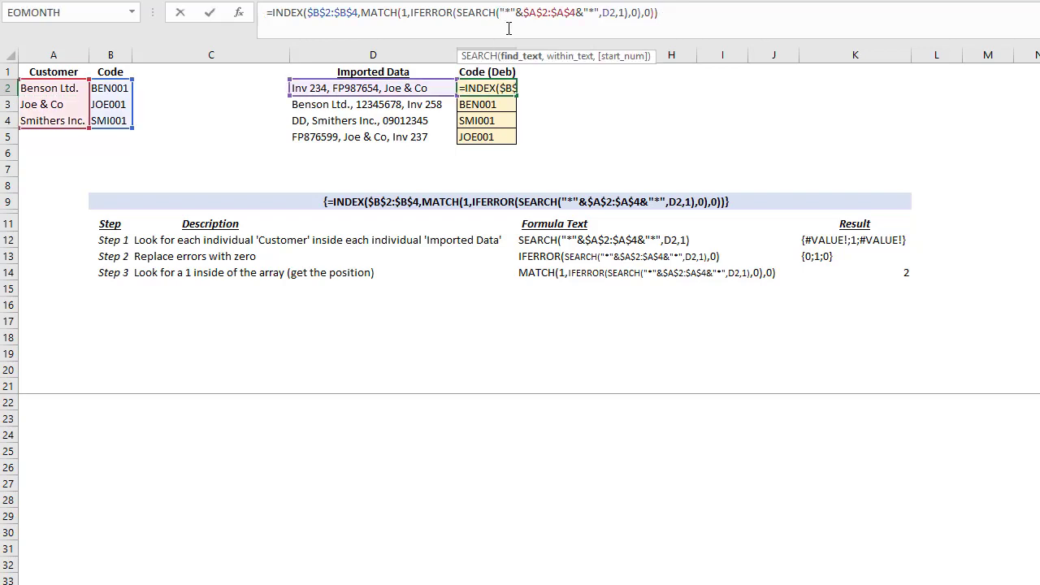
key("Delete")
key("Delete")
key("Delete")
key("Delete")
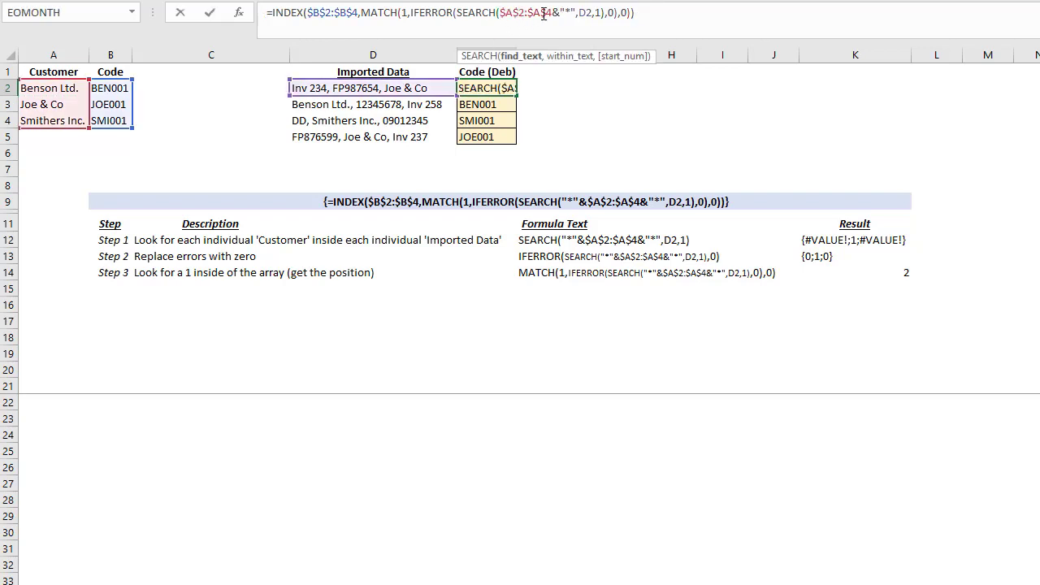
left_click(555, 13)
key("Delete")
key("Delete")
key("Delete")
key("Delete")
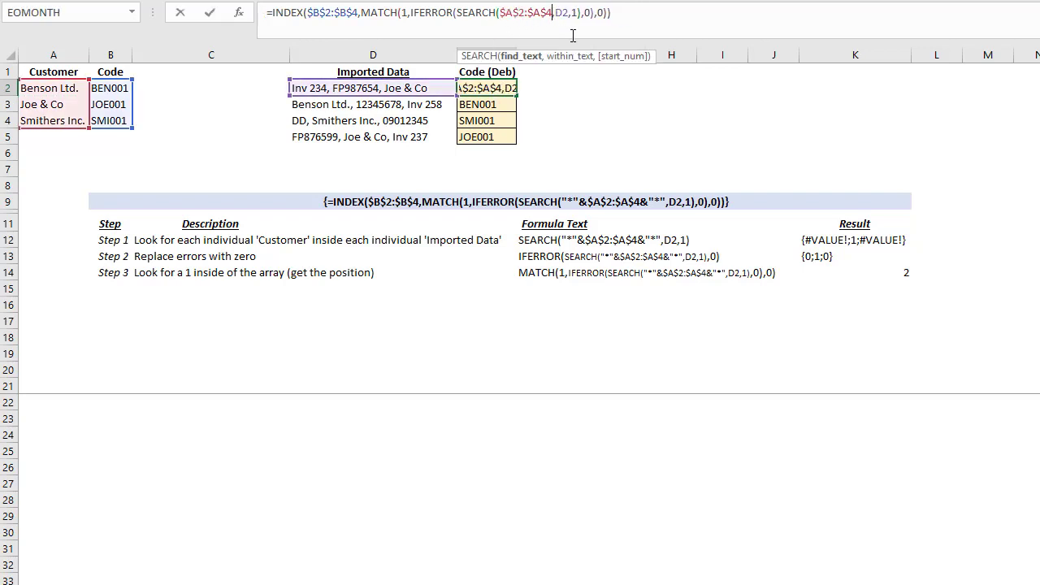
Step: Evaluate SEARCH($A$2:$A$4,D2,1) without wildcards inside the E2 formula to inspect its array, and cancel the edit
left_click(523, 57)
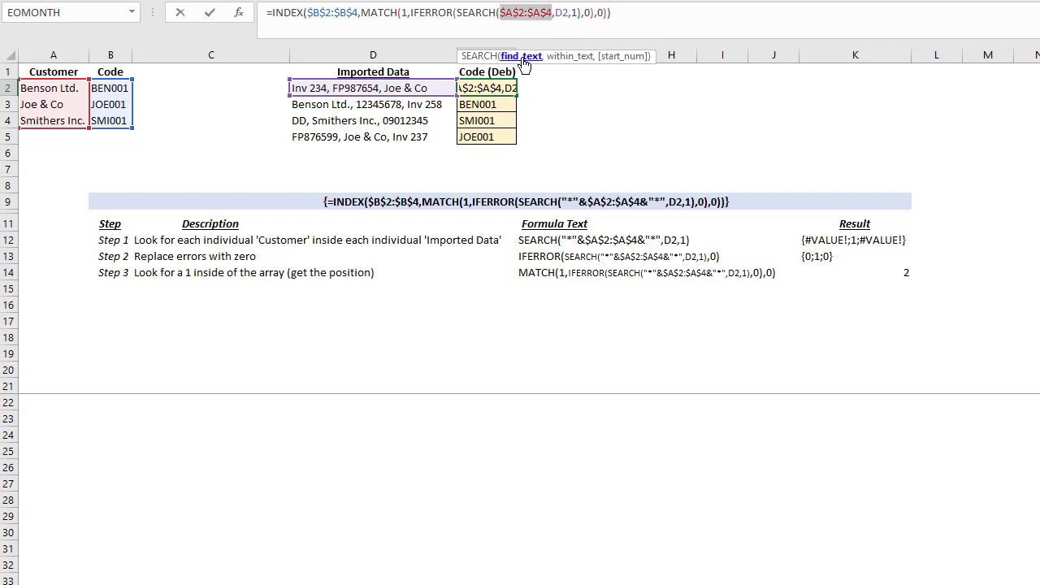
left_click(460, 14)
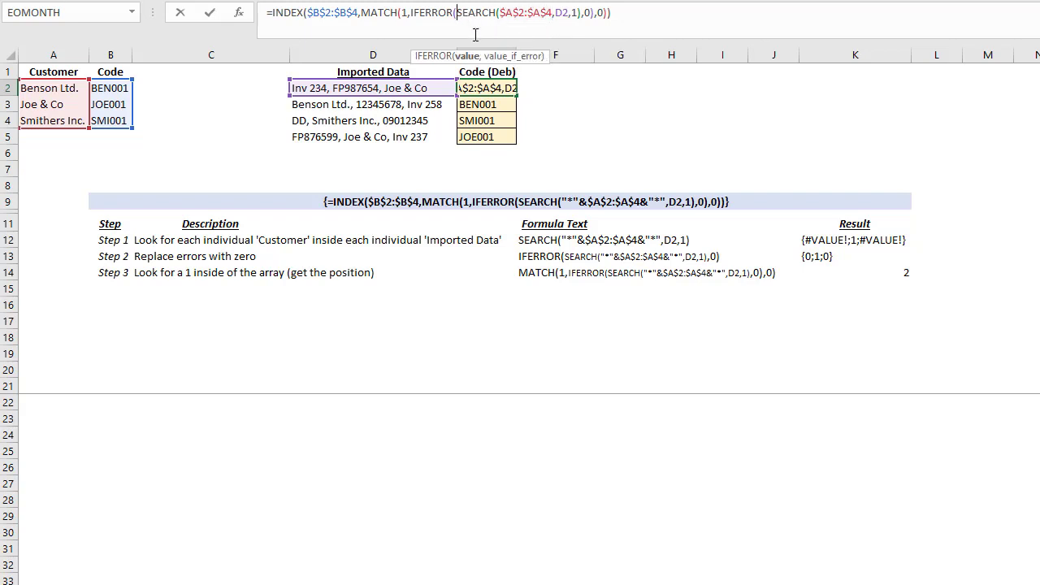
left_click(469, 57)
key("F9")
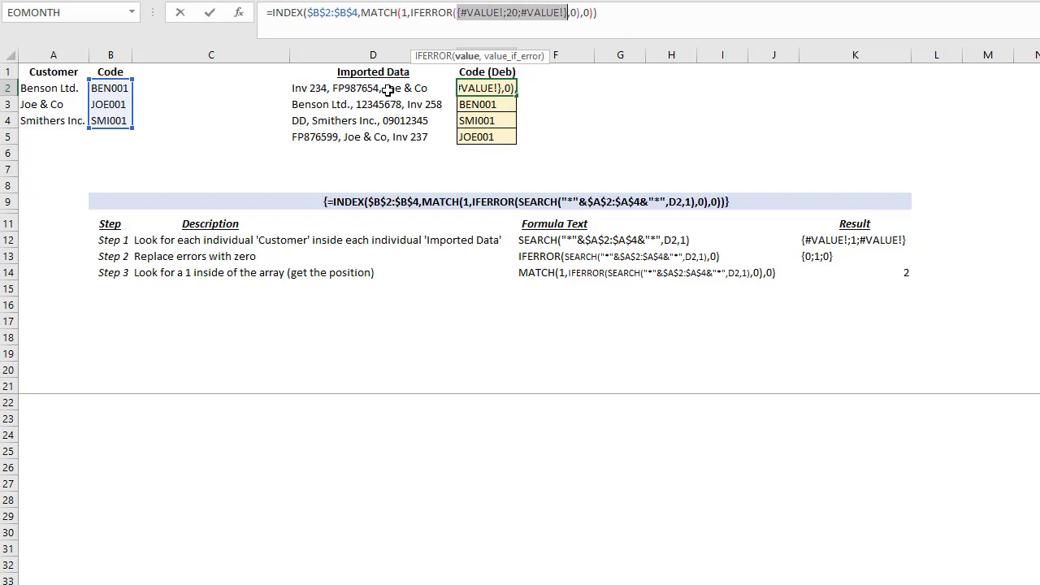
key("Escape")
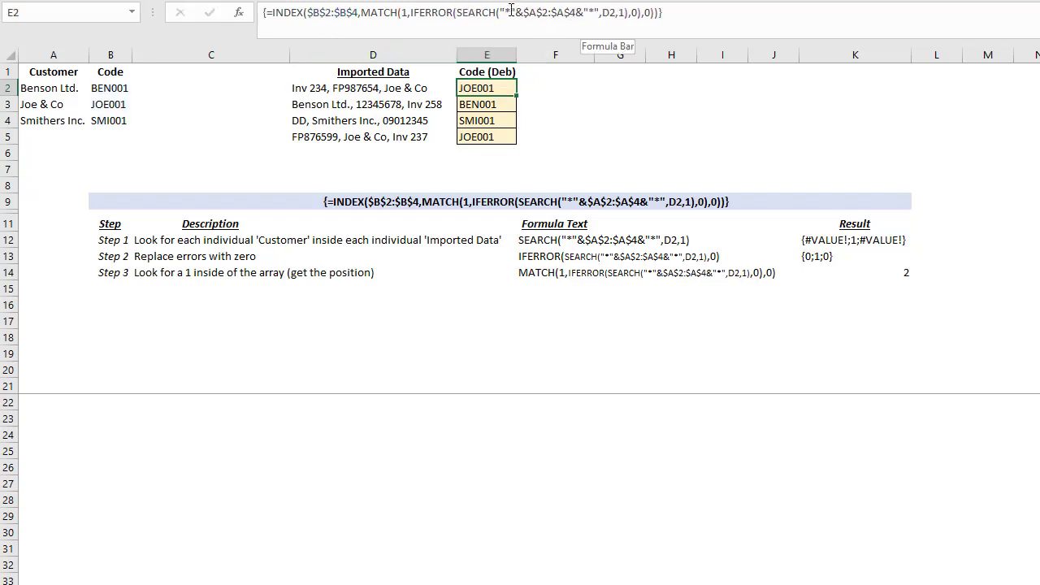
Step: Check the customers in A2 and A3, and evaluate the MATCH part used as INDEX's row number inside the E2 formula
left_click(51, 87)
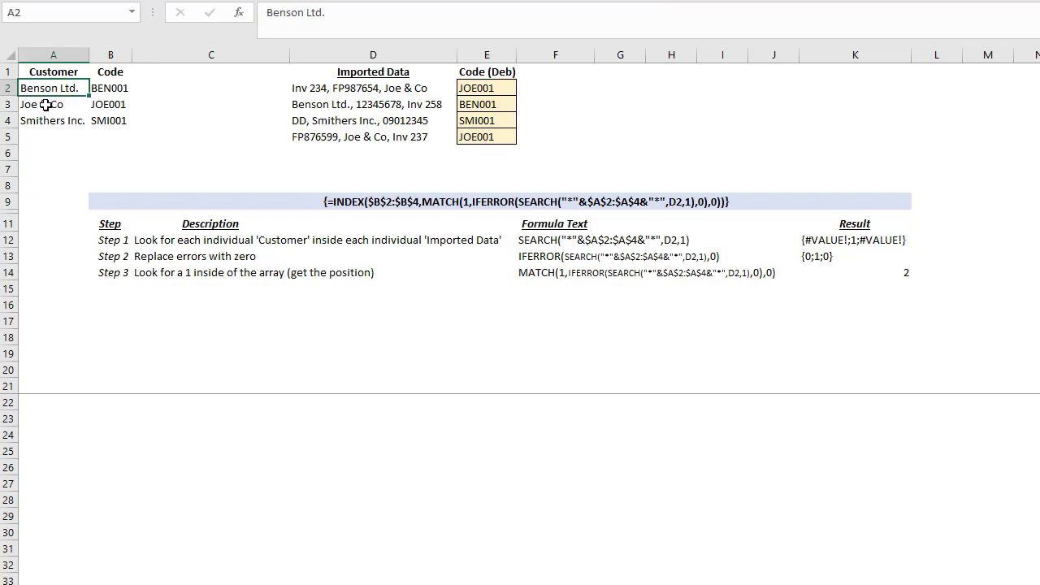
left_click(52, 105)
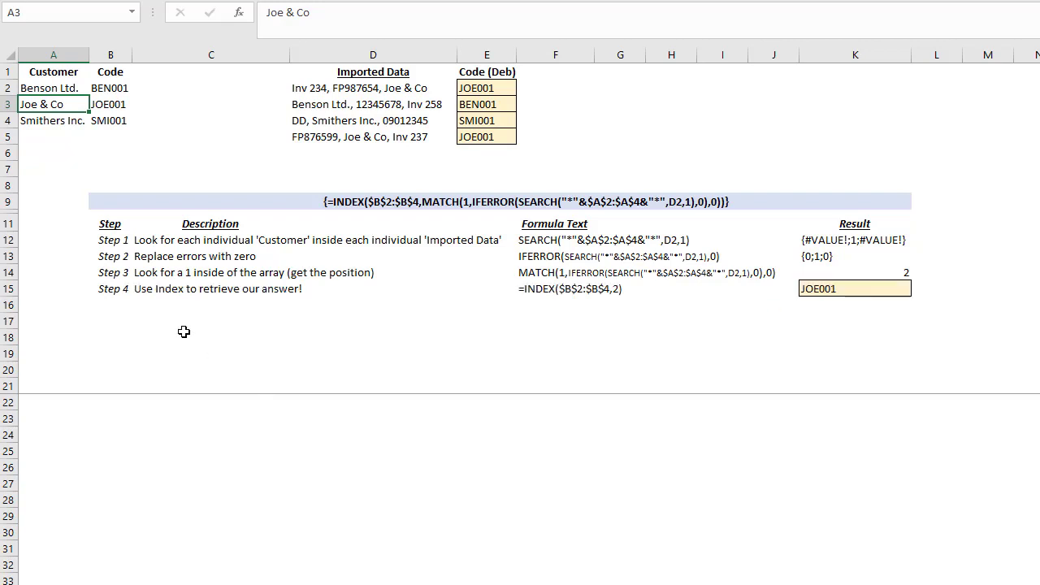
left_click(487, 87)
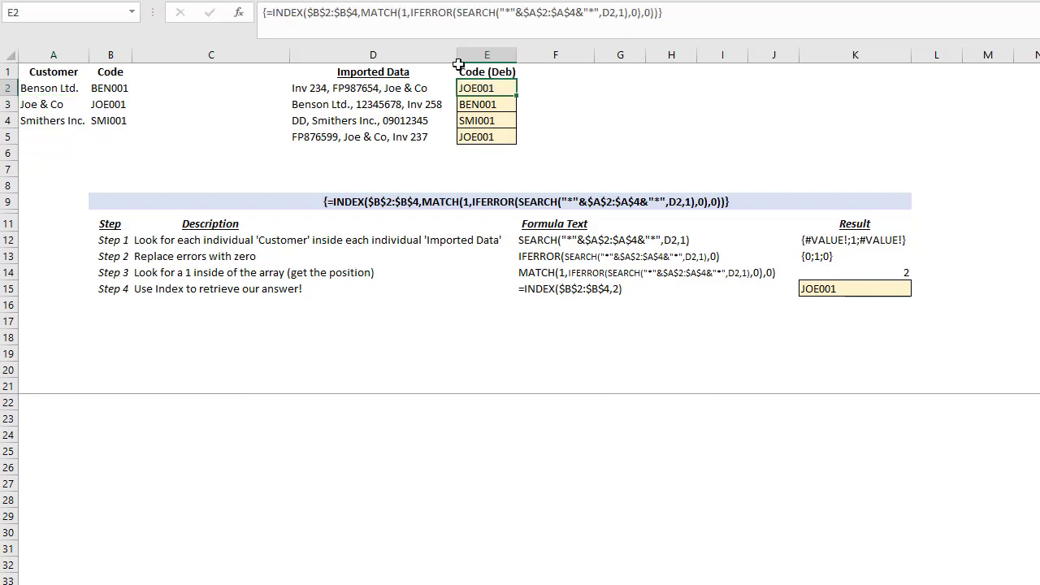
left_click(364, 13)
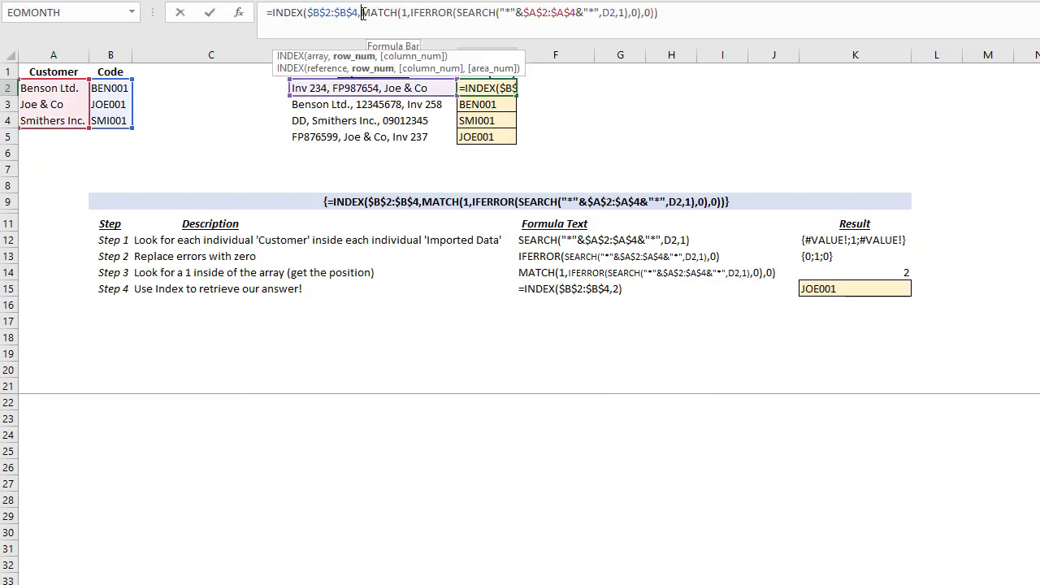
left_click(366, 57)
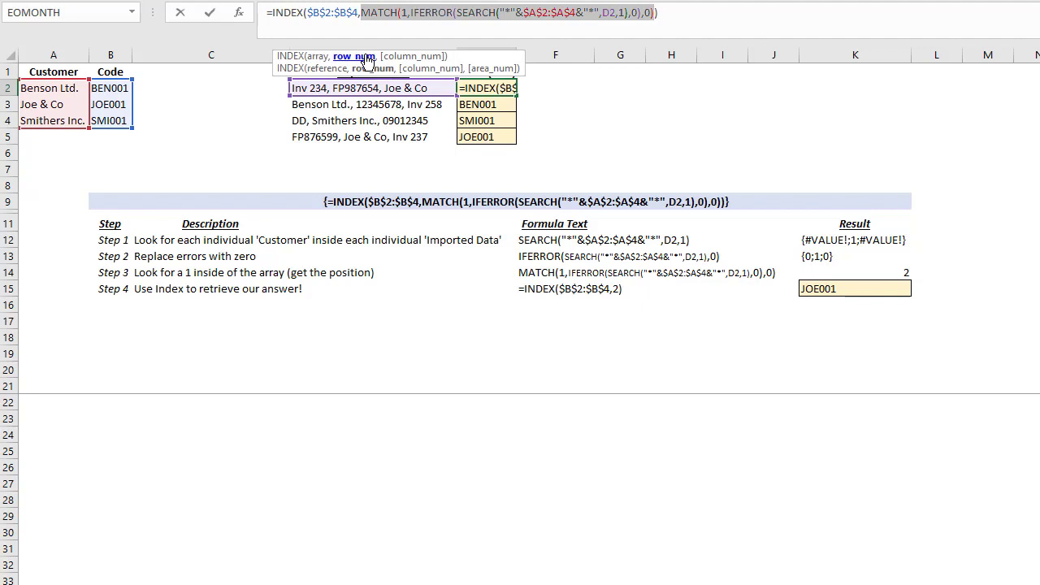
key("F9")
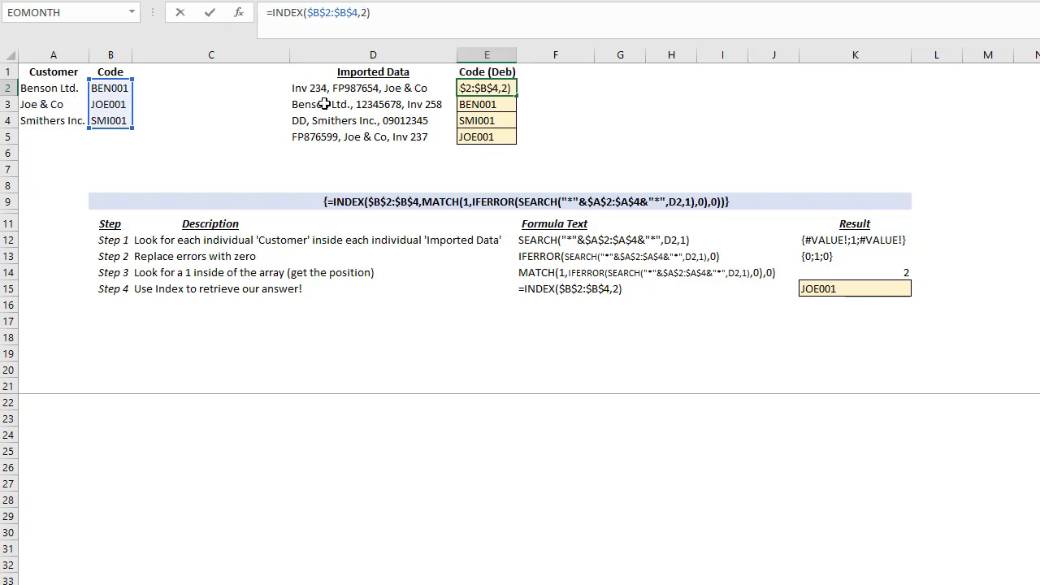
Step: Close the E2 formula unchanged, evaluate the MATCH part used as INDEX's row number inside the E3 formula, and leave E3 unchanged
key("Escape")
left_click(483, 104)
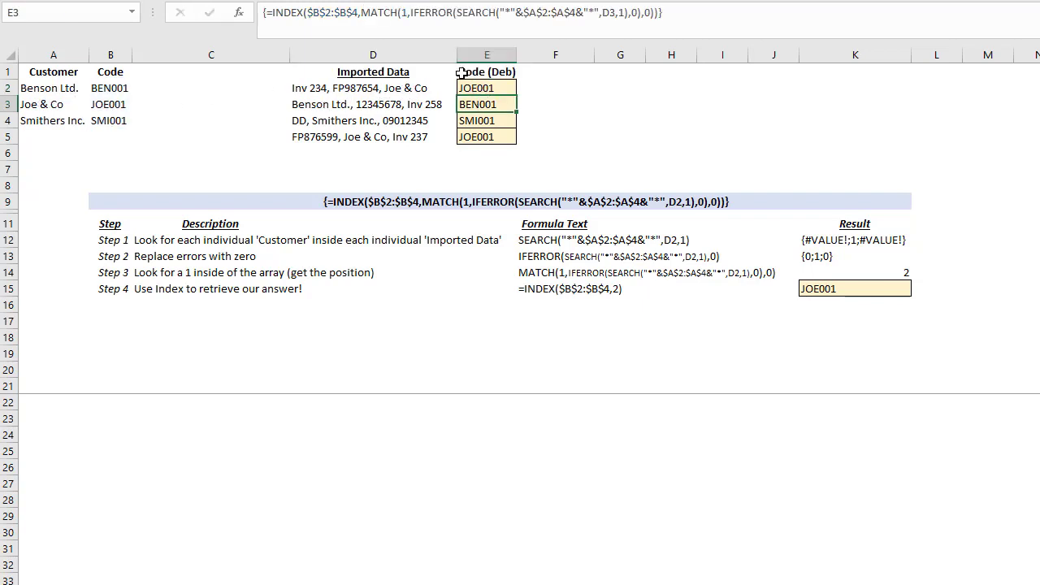
left_click(365, 20)
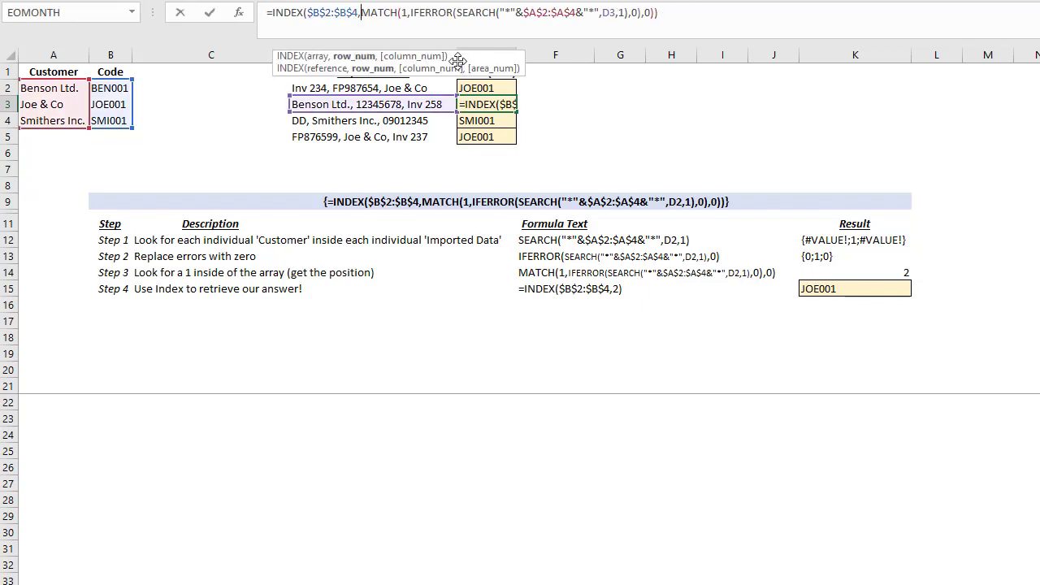
left_click(371, 57)
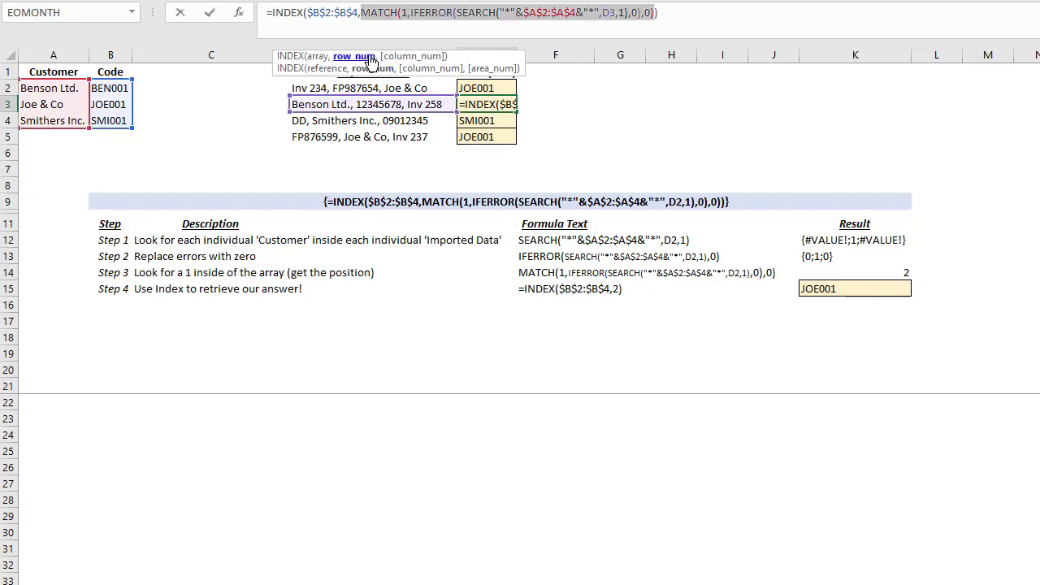
type("1")
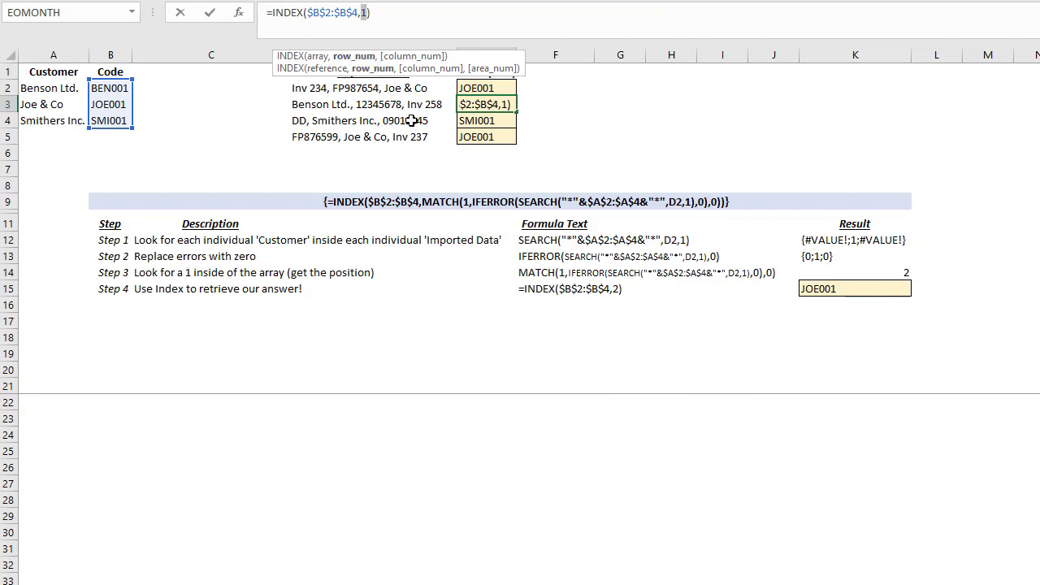
key("Return")
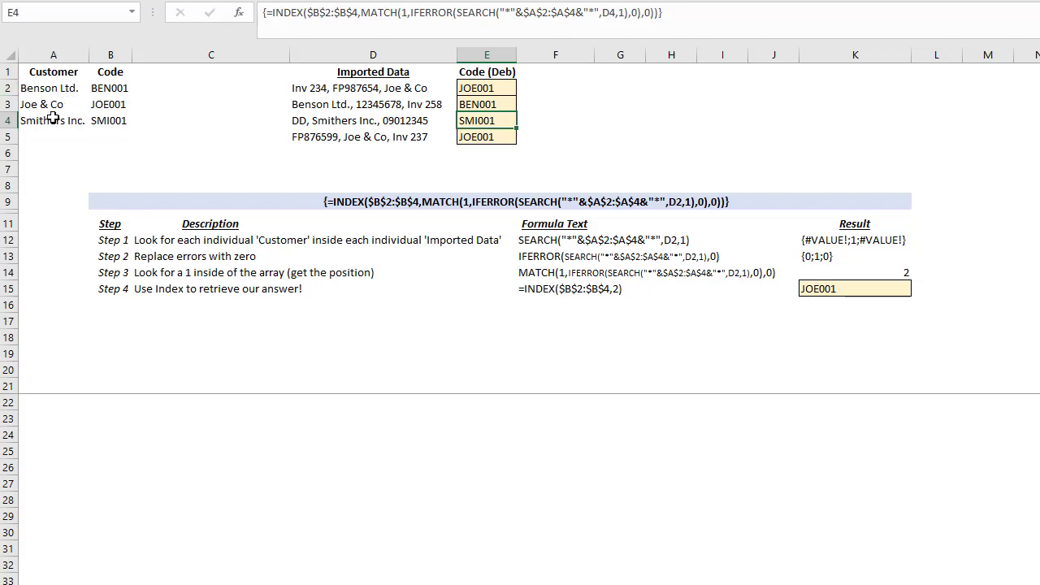
Step: Evaluate INDEX's row number inside the E4 formula, highlight its $B$2:$B$4 array, cancel the edit and check the code in B4
left_click(368, 15)
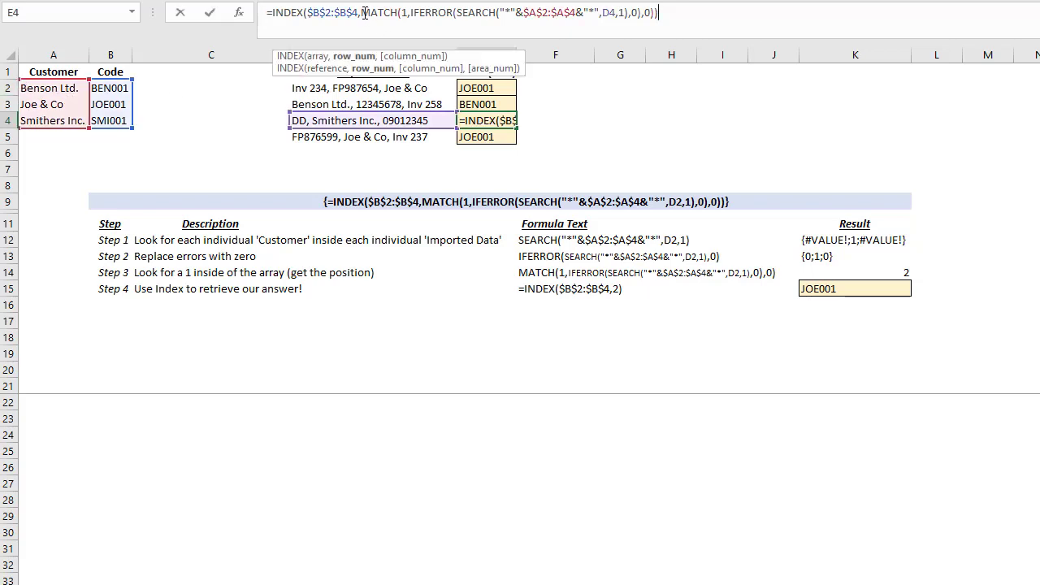
left_click(365, 59)
key("F9")
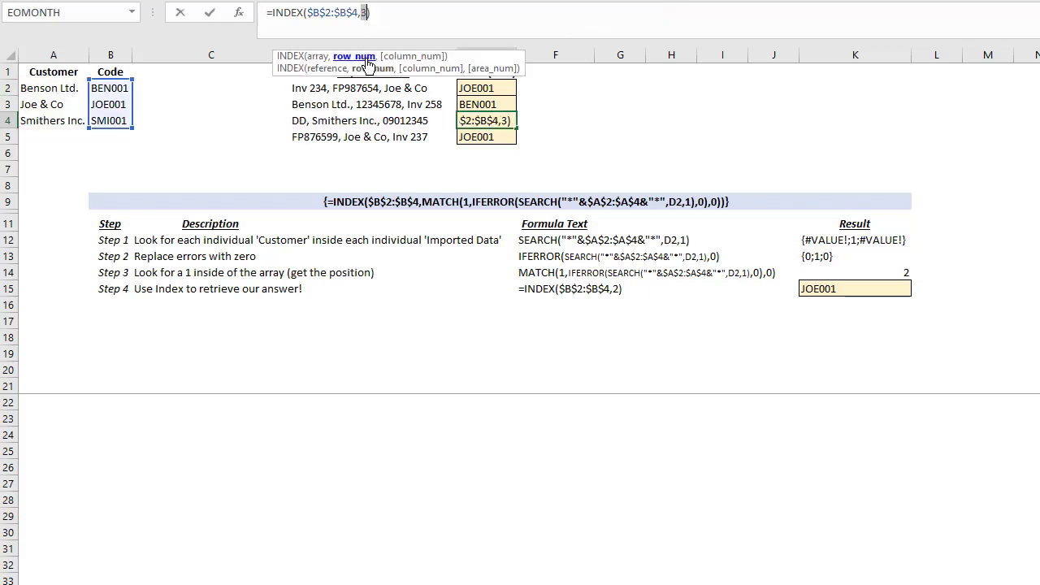
left_click(316, 57)
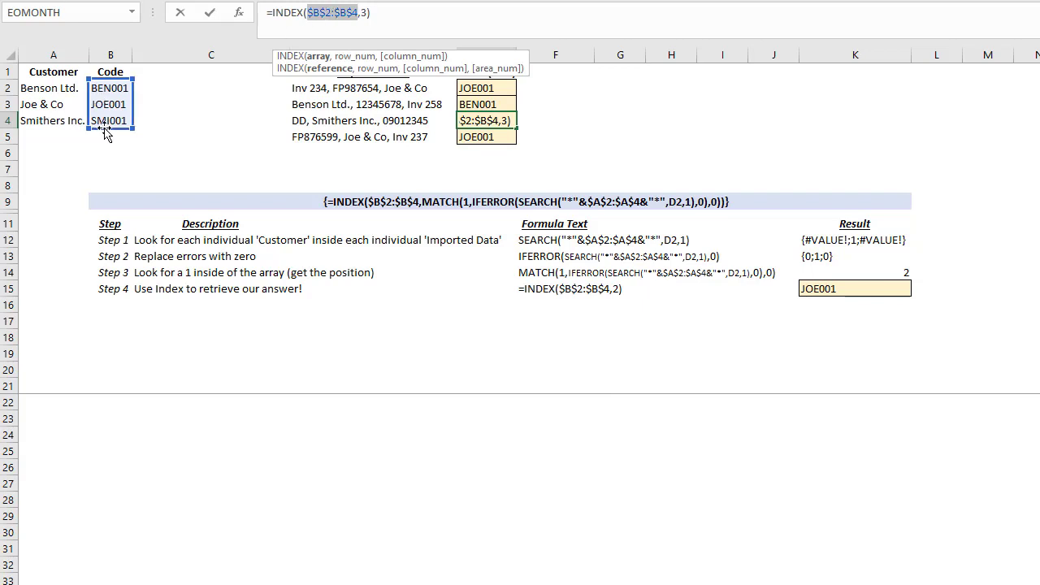
key("Escape")
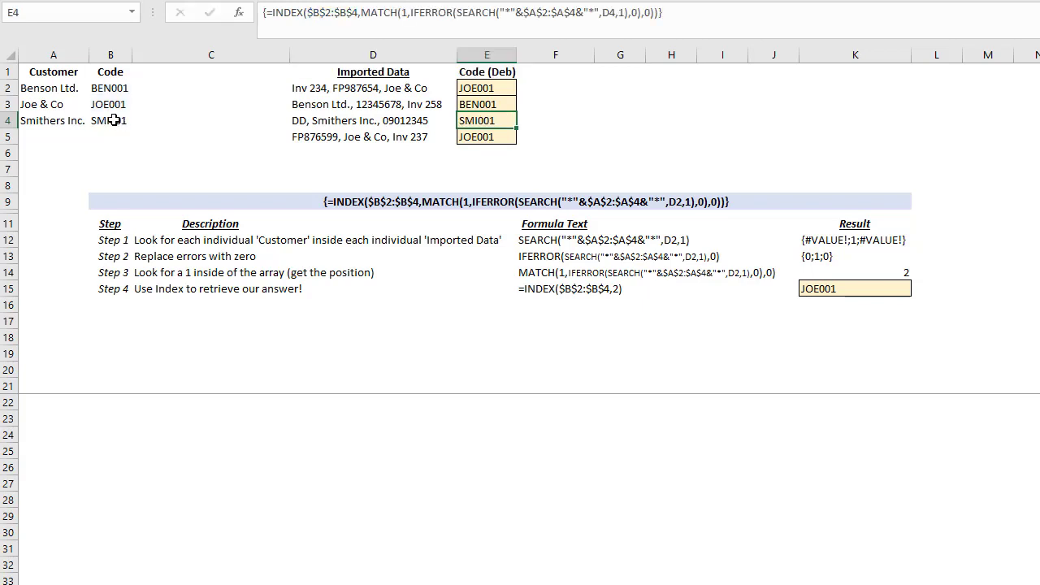
left_click(114, 121)
left_click(34, 186)
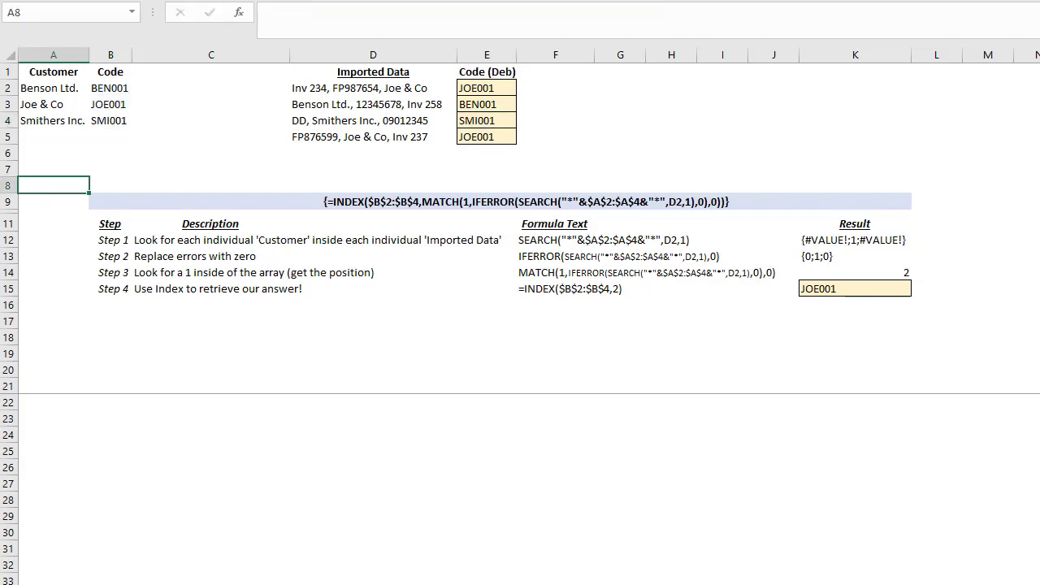
Step: Move the alternative code column, header included, from V1:V5 to F1:F5 beside the existing code results
left_click_drag(1039, 72, 1039, 136)
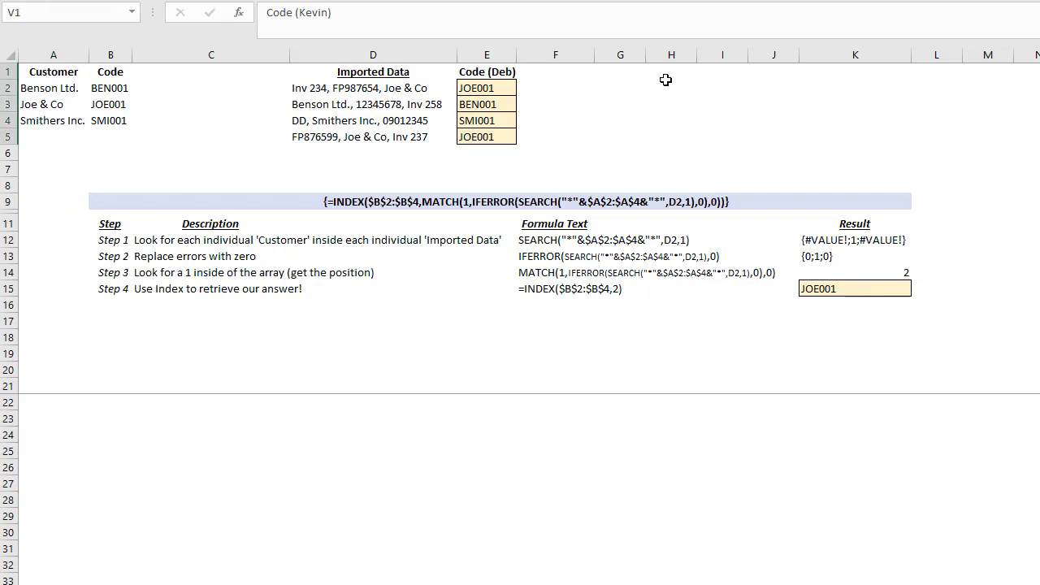
left_click(558, 76)
type("Code (Kevin) JOE001 BEN001 SMI001 JOE001")
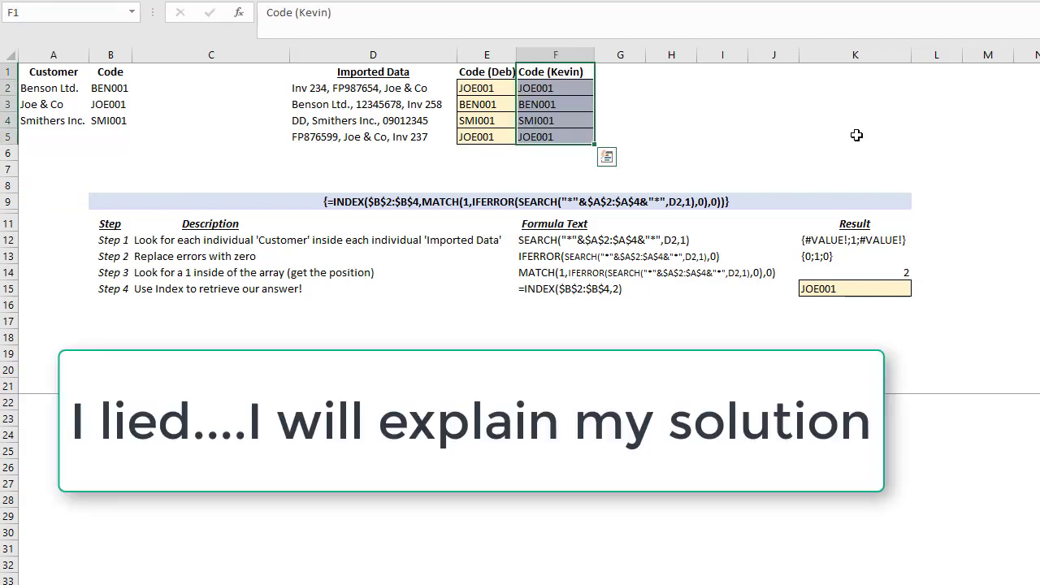
Step: Evaluate SEARCH($A$2:$A$4,D2) inside the F2 formula to inspect the array passed to ISNUMBER
left_click(551, 88)
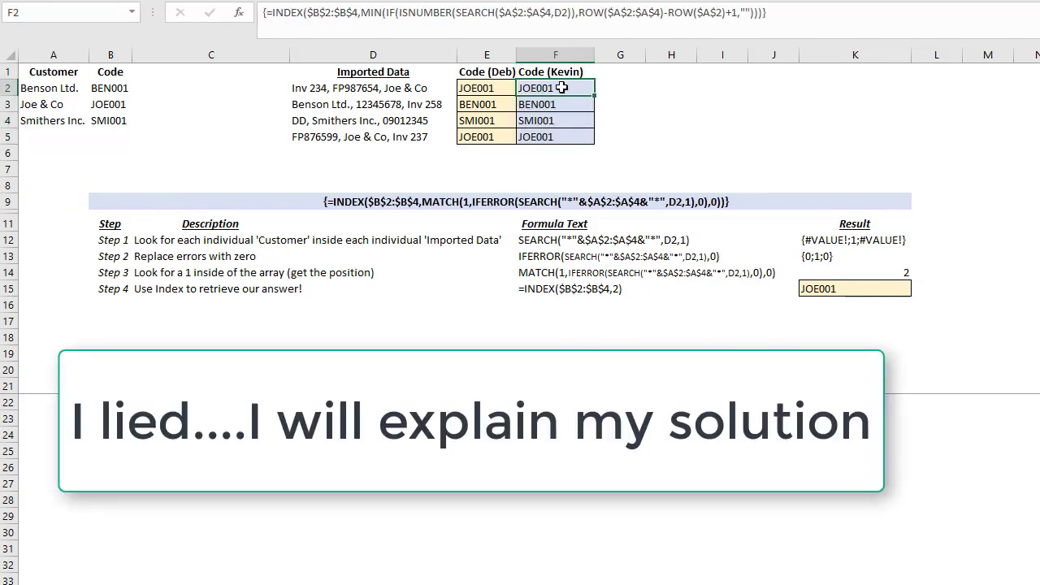
left_click(460, 13)
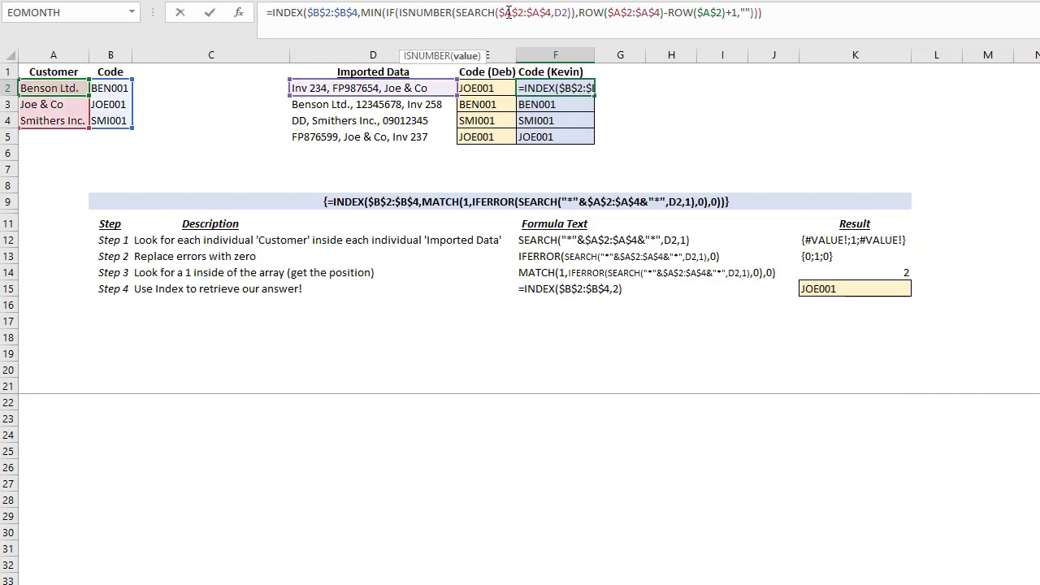
left_click(467, 56)
key("F9")
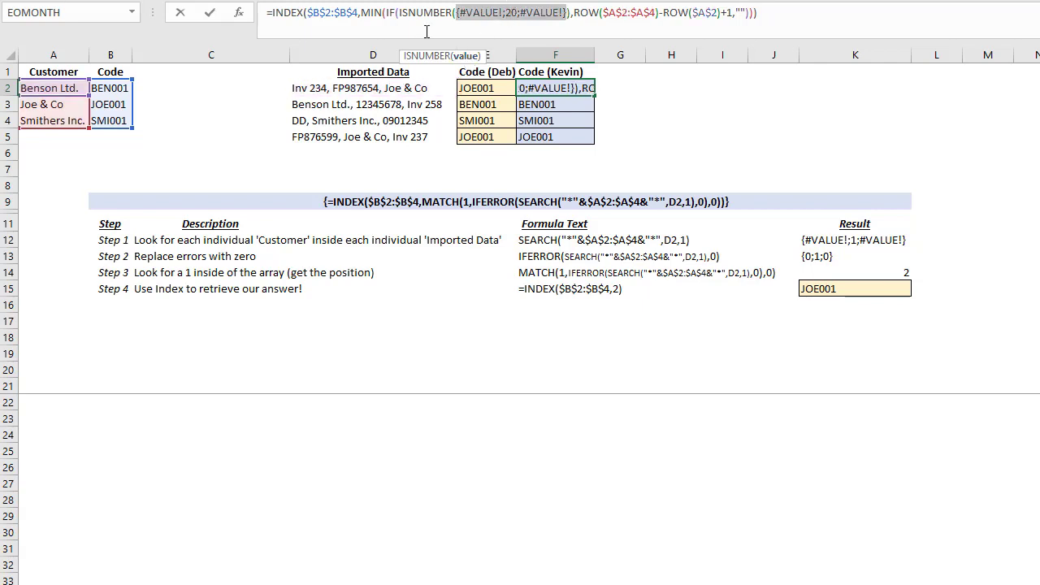
Step: Evaluate IF's ISNUMBER logical test inside the F2 formula, locate its ROW-based true value, and cancel the edit
left_click(400, 14)
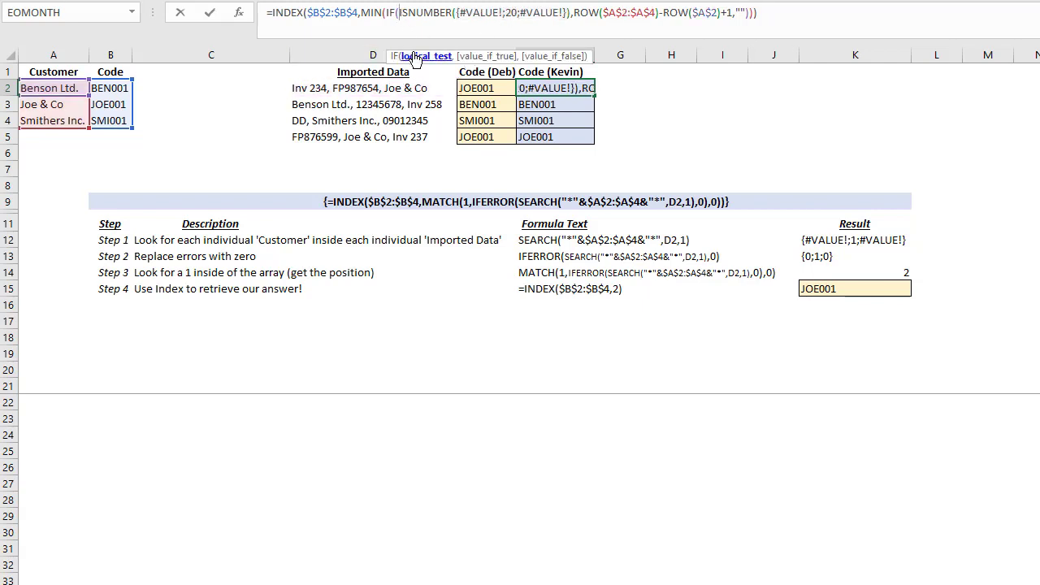
left_click(416, 56)
key("F9")
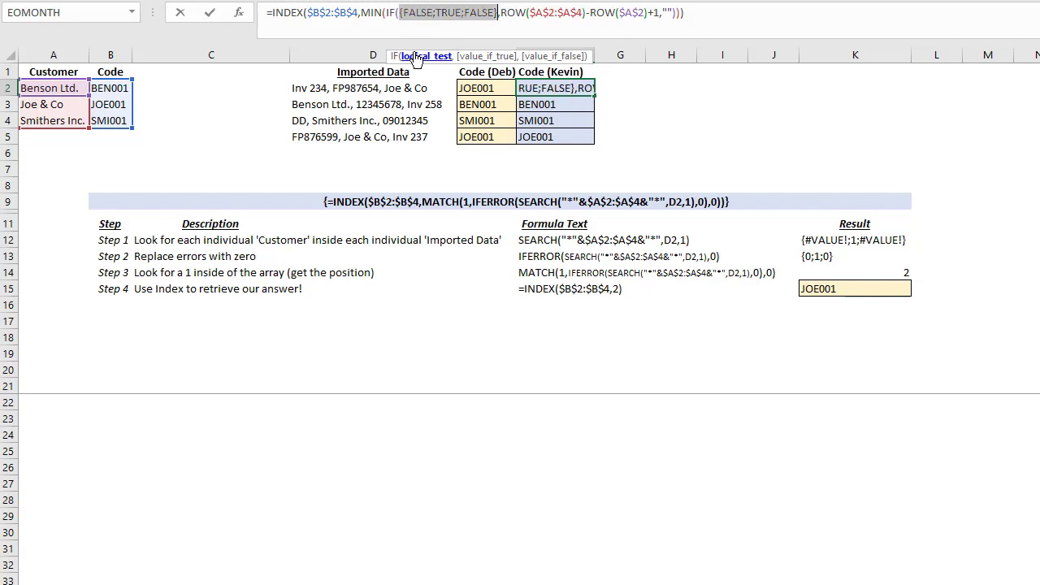
left_click(391, 12)
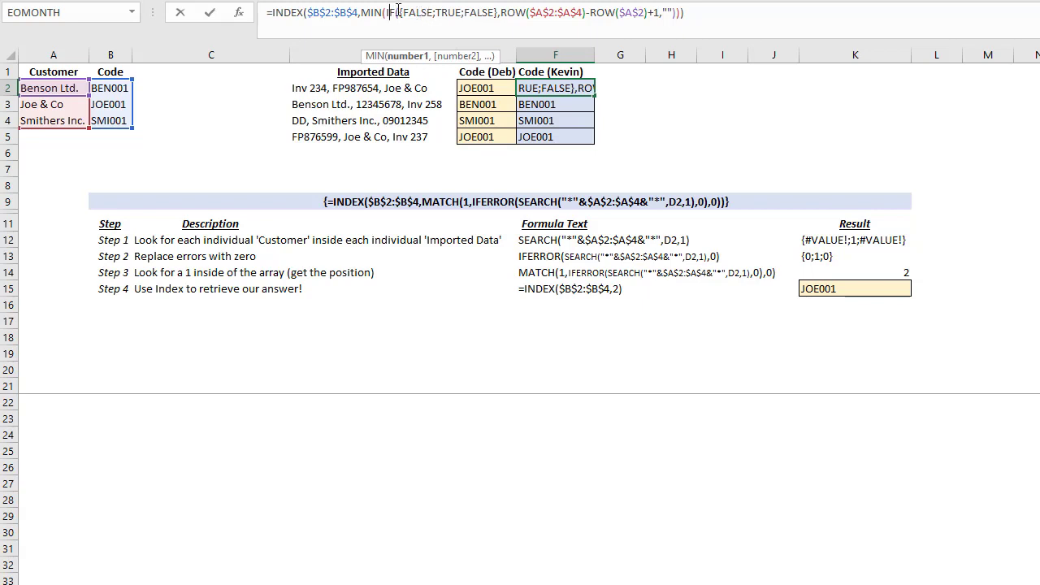
left_click(501, 13)
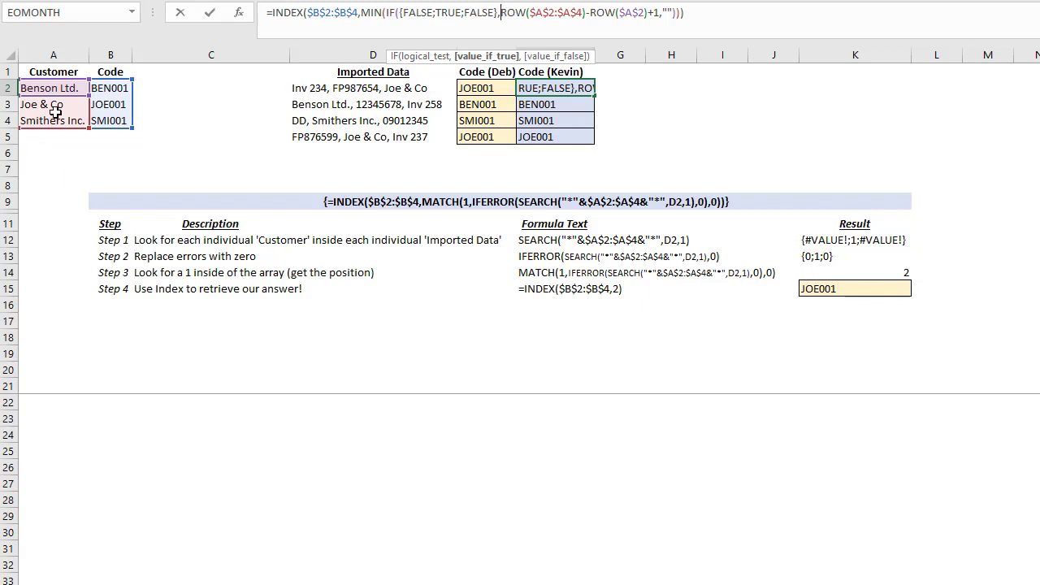
key("Escape")
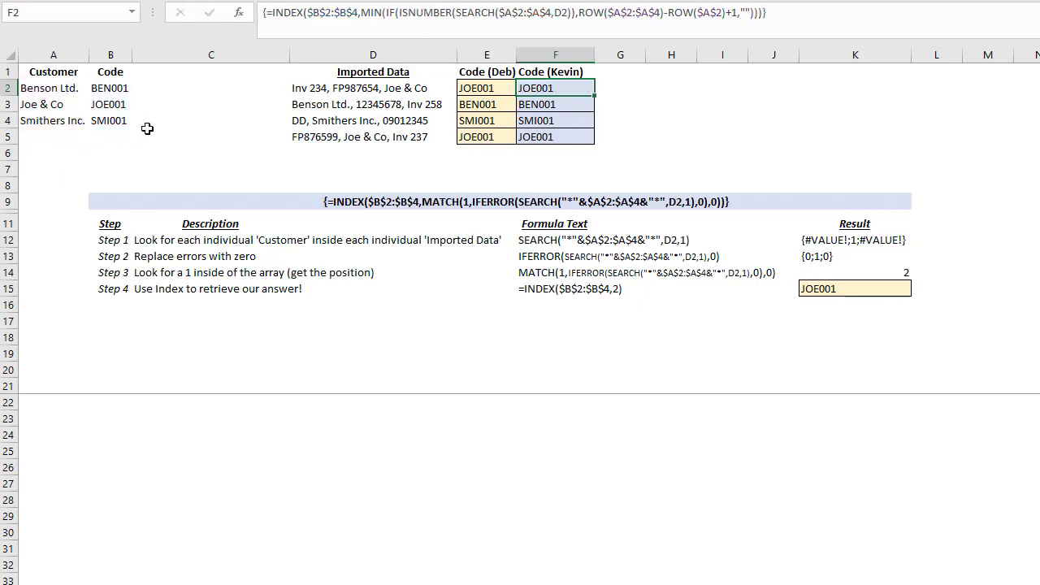
Step: Evaluate the whole MIN(IF(...)) part used as INDEX's row number inside the F2 formula, and cancel the edit
left_click(365, 14)
left_click(363, 56)
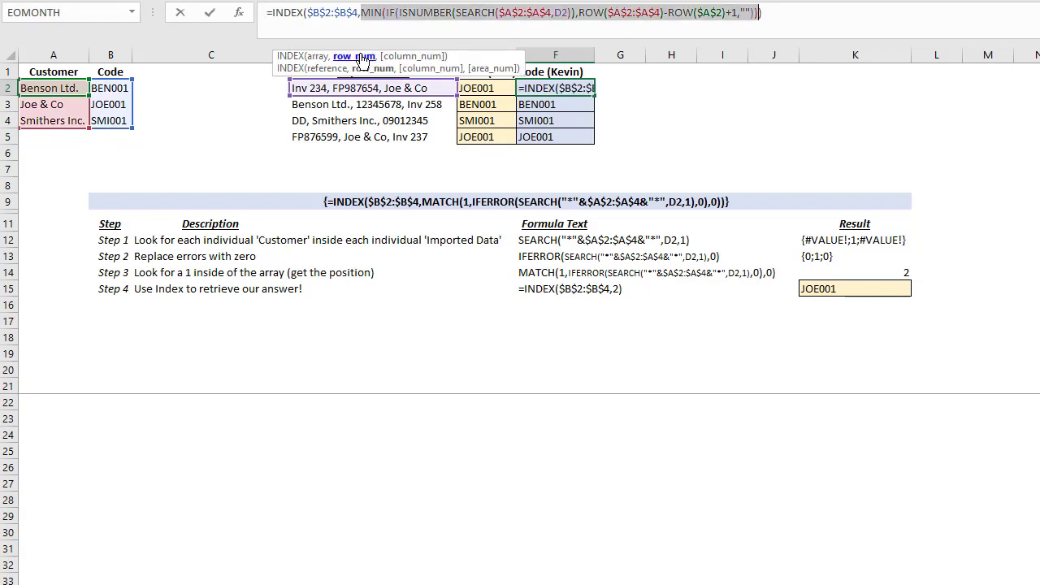
key("F9")
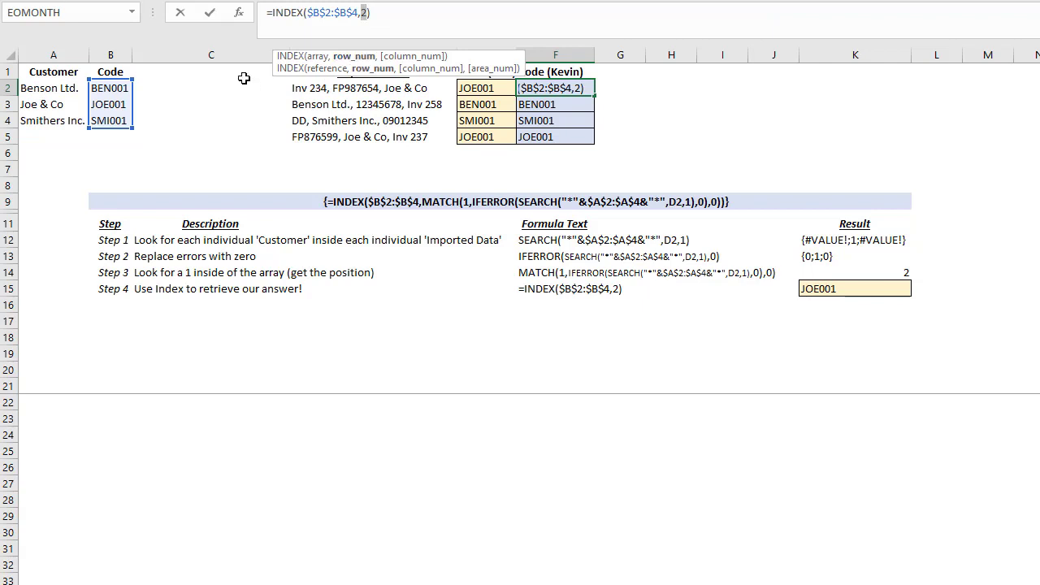
key("Escape")
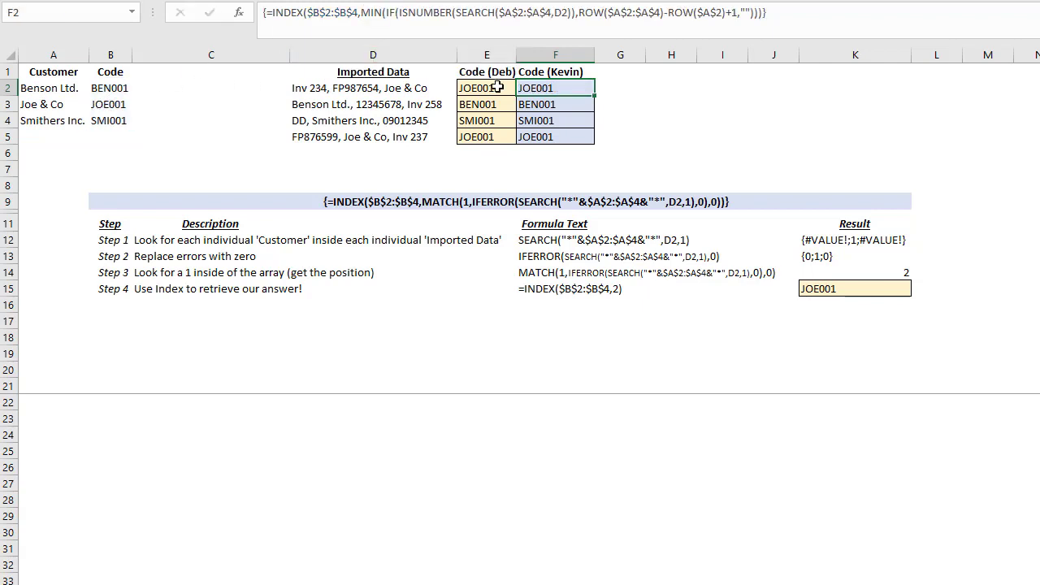
Step: Evaluate the MIN(IF(...)) row number inside the F4 formula, and leave the formula unchanged
left_click(540, 120)
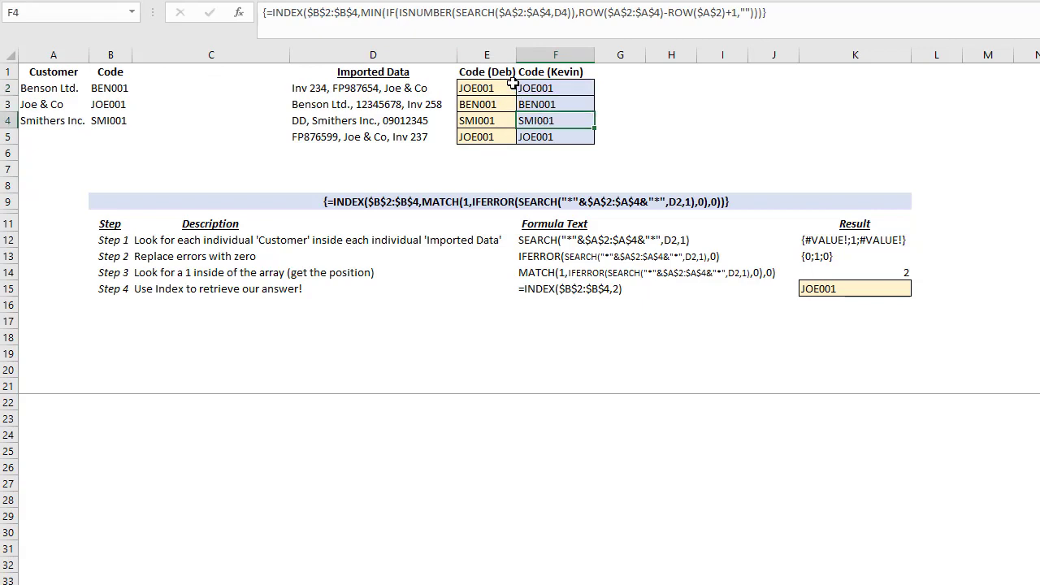
left_click(364, 14)
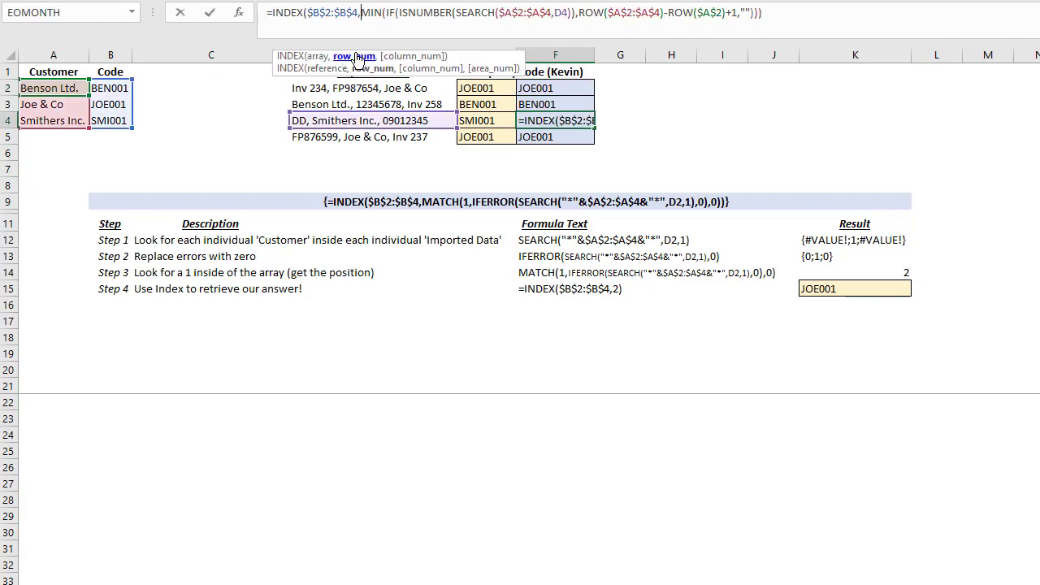
left_click(354, 57)
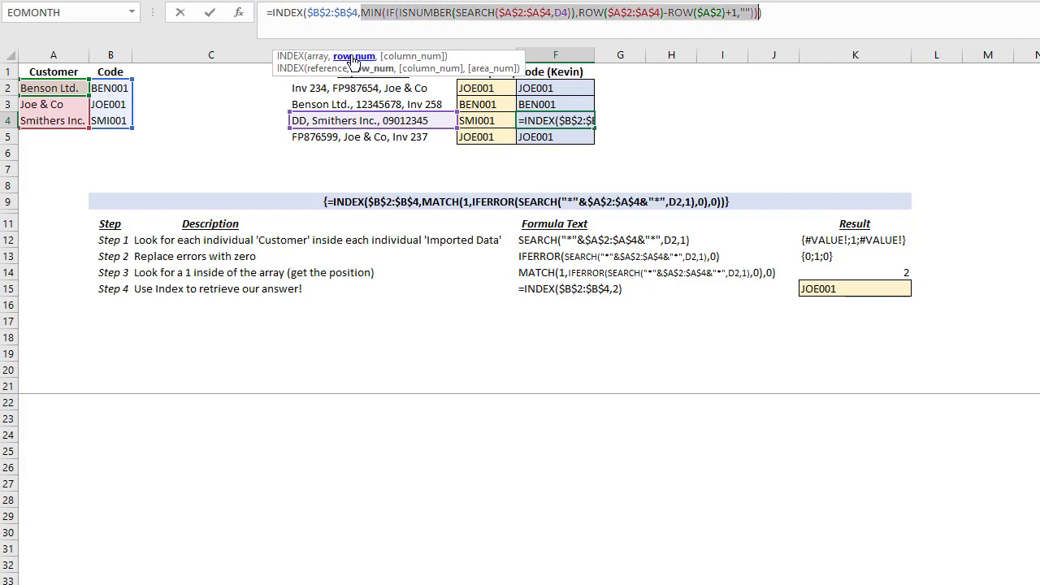
type("3")
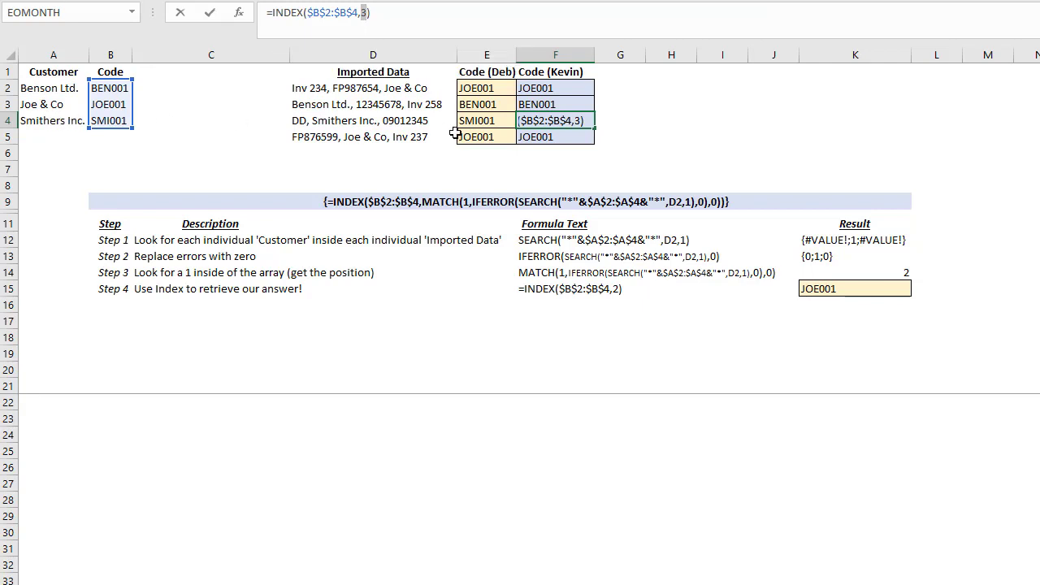
key("Escape")
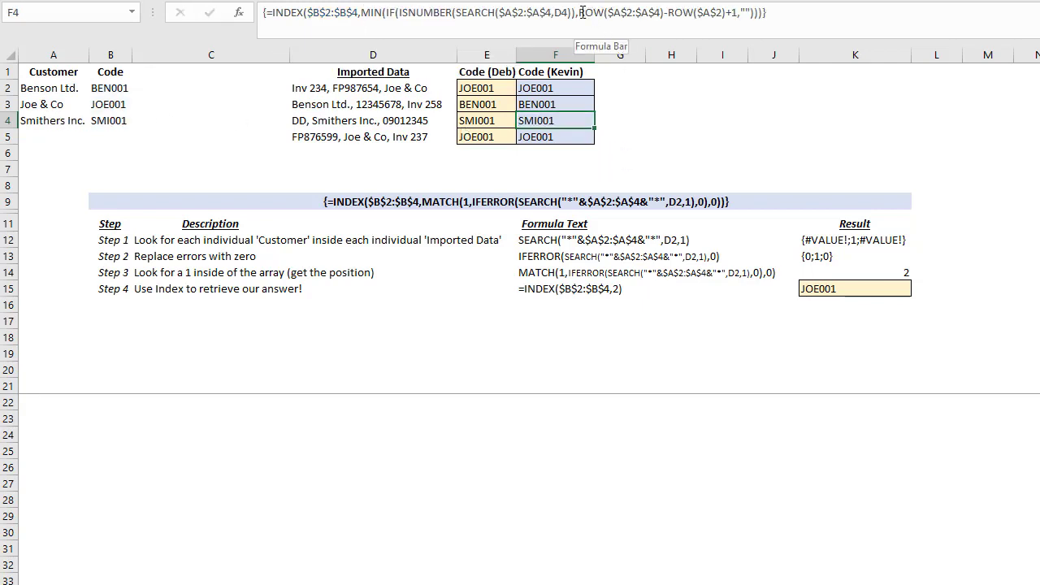
Step: Highlight ROW($A$2:$A$4)-ROW($A$2)+1 in the F4 formula, cancel the edit, and display the E4 formula for comparison
left_click_drag(579, 13, 738, 13)
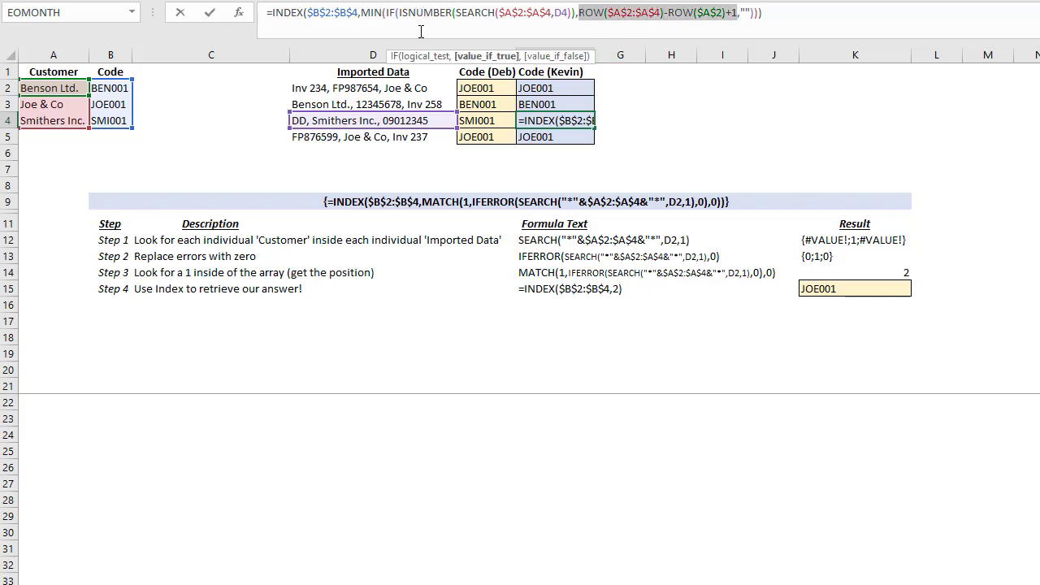
key("Escape")
left_click(477, 118)
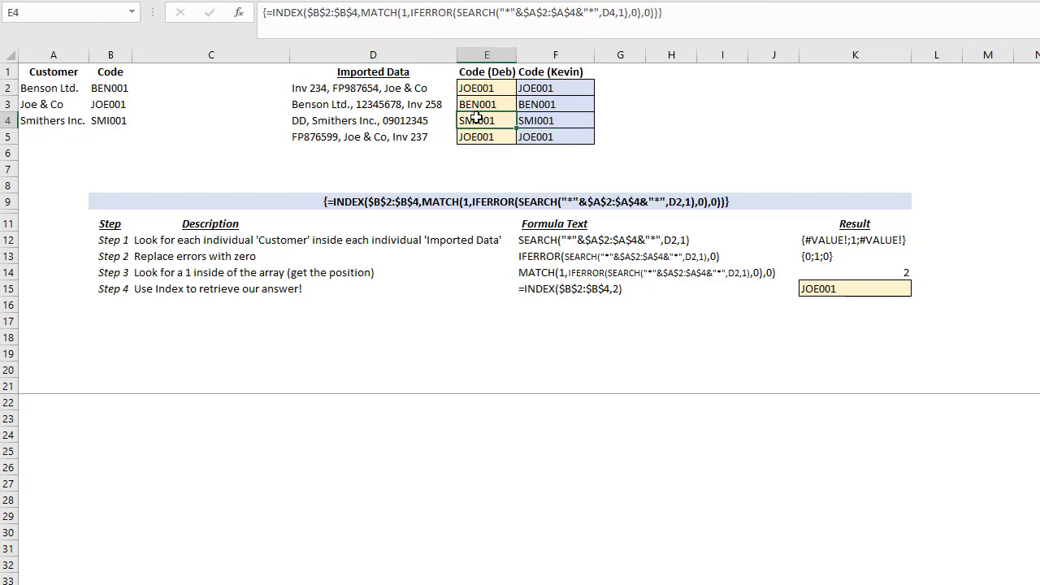